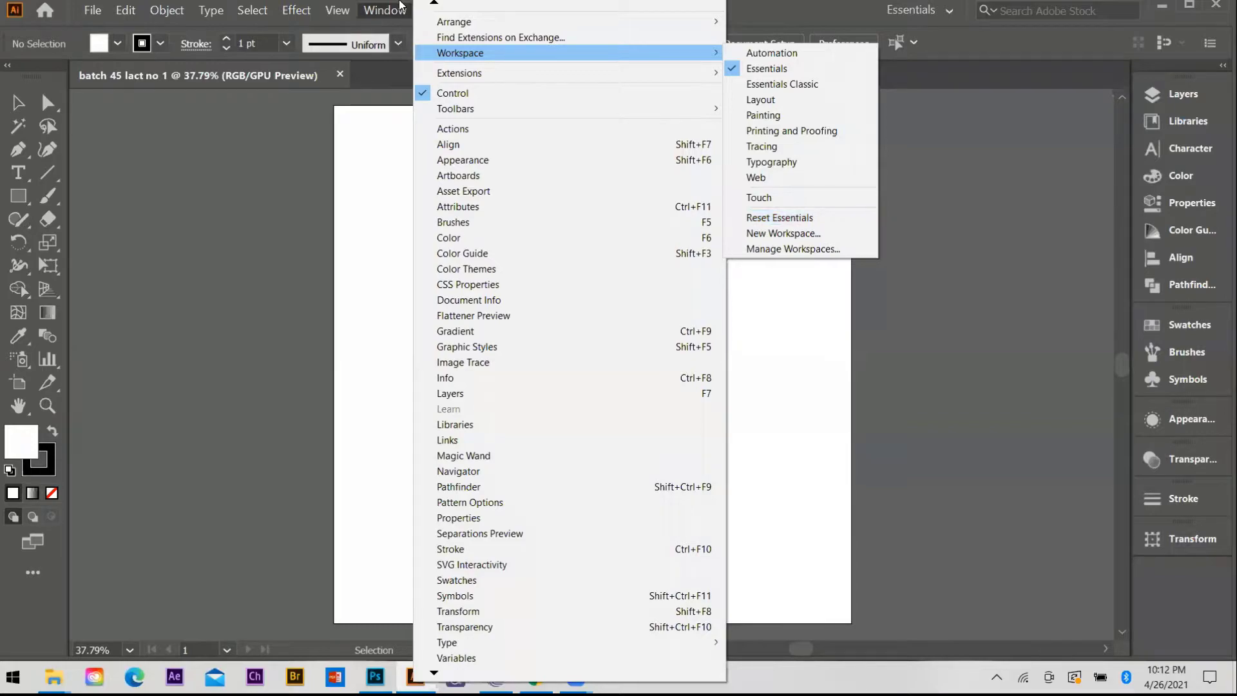
Check whether Smart Guides are turned on in the document's view options.
left_click(351, 8)
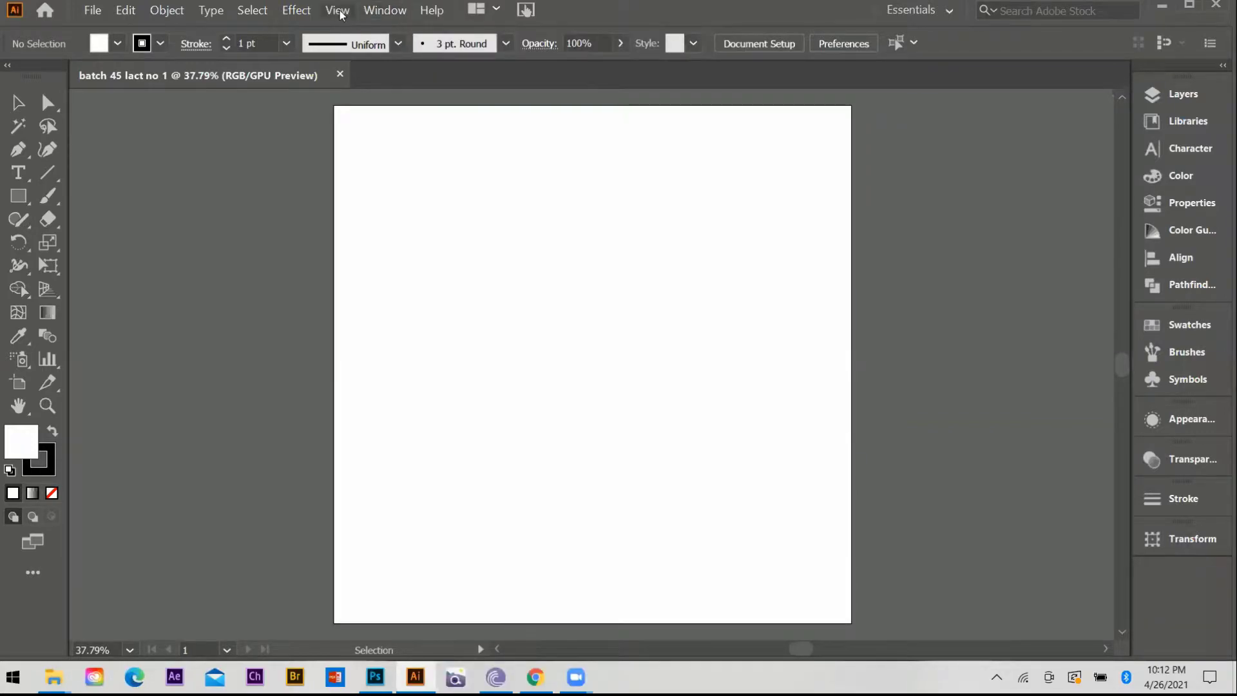
left_click(339, 13)
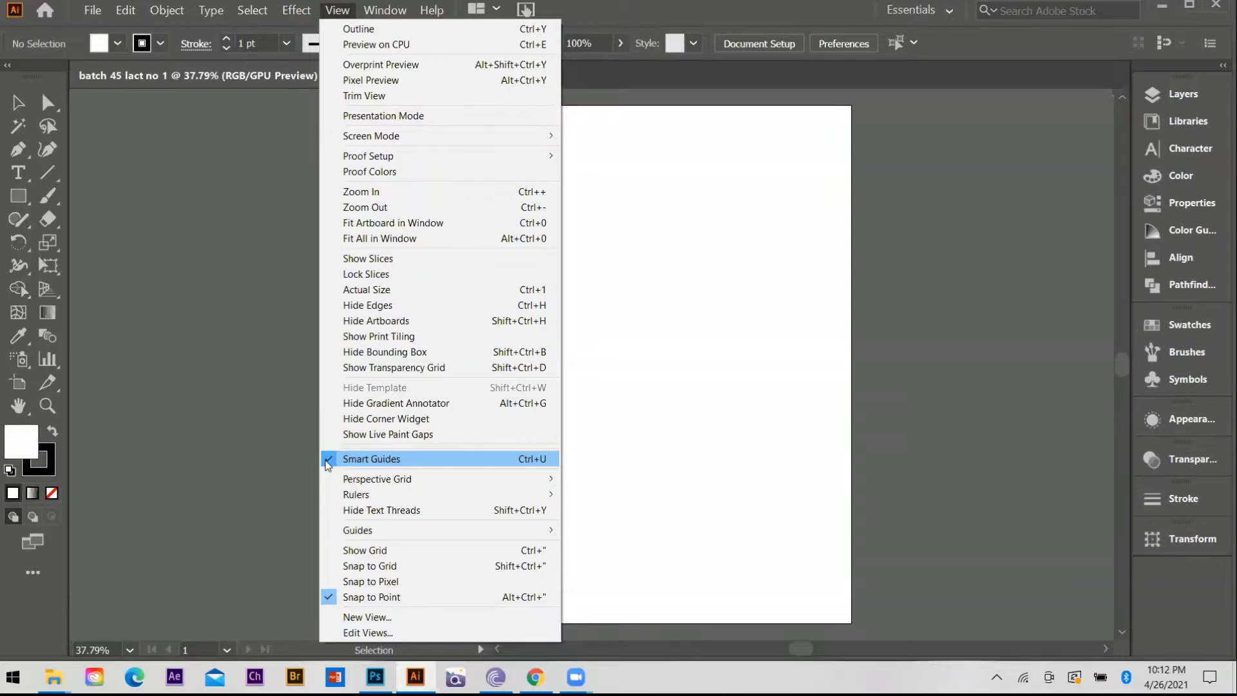
left_click(848, 433)
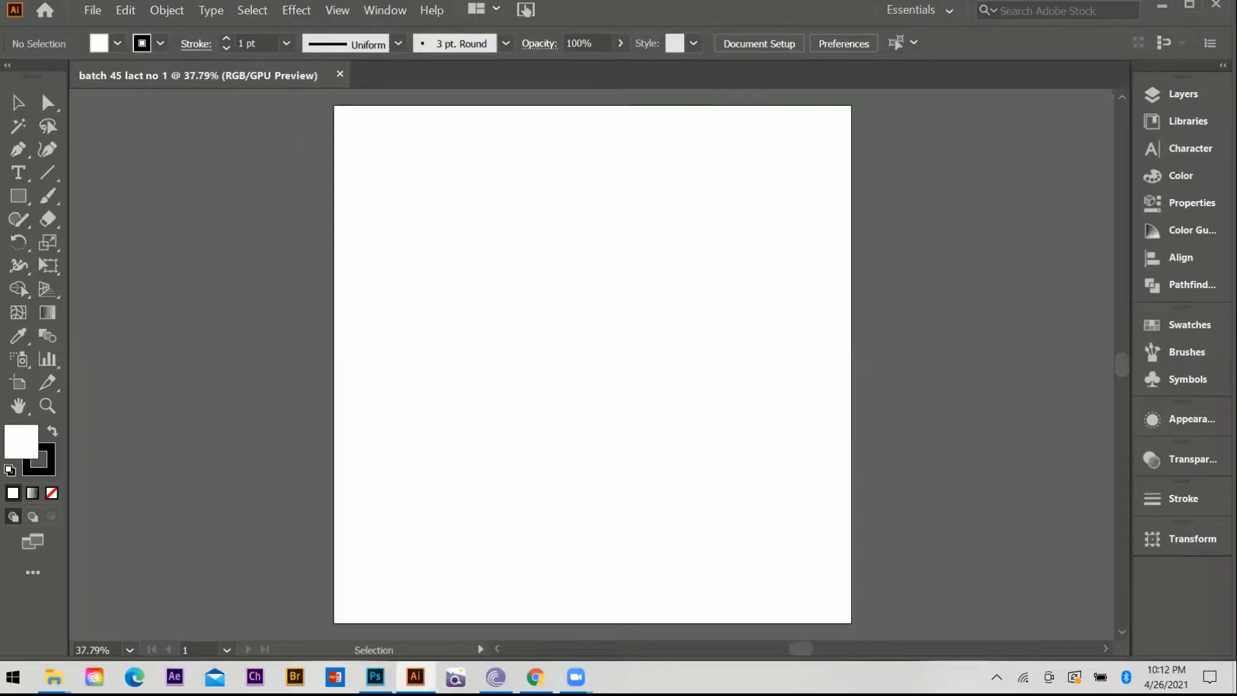
Draw a rectangle near the artboard's upper-left corner and a rounded rectangle about 178 × 136 px with 12 px radius beside it.
left_click(15, 105)
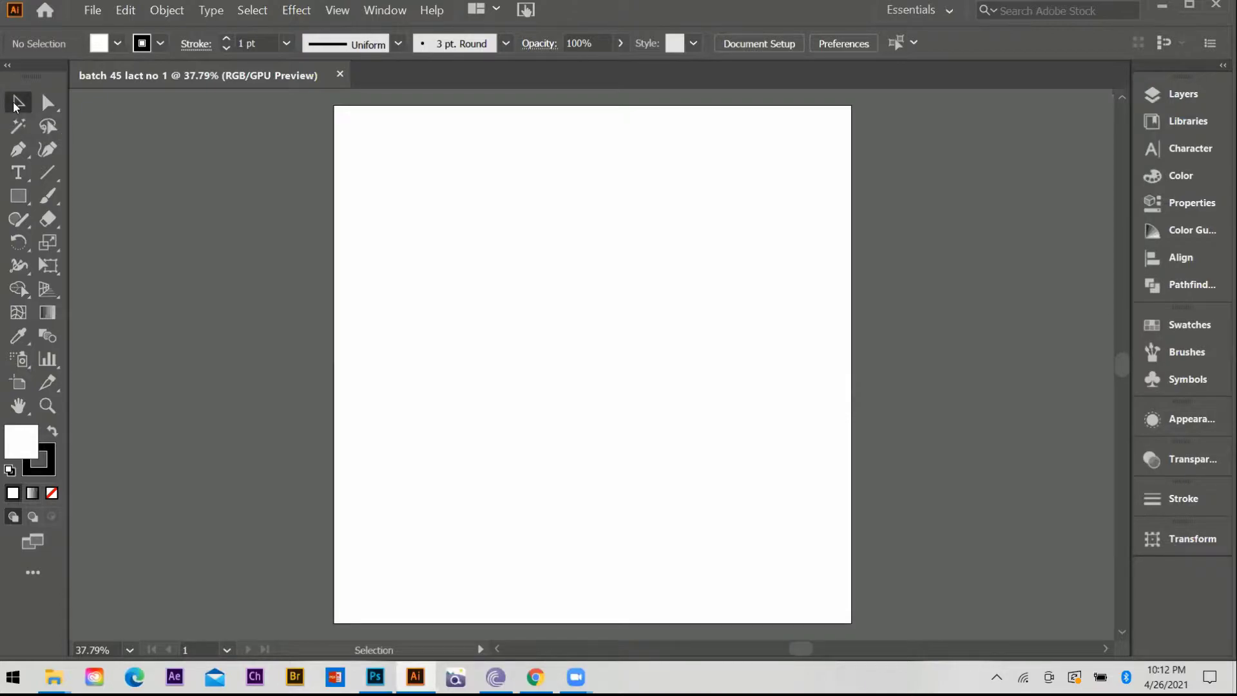
left_click(18, 198)
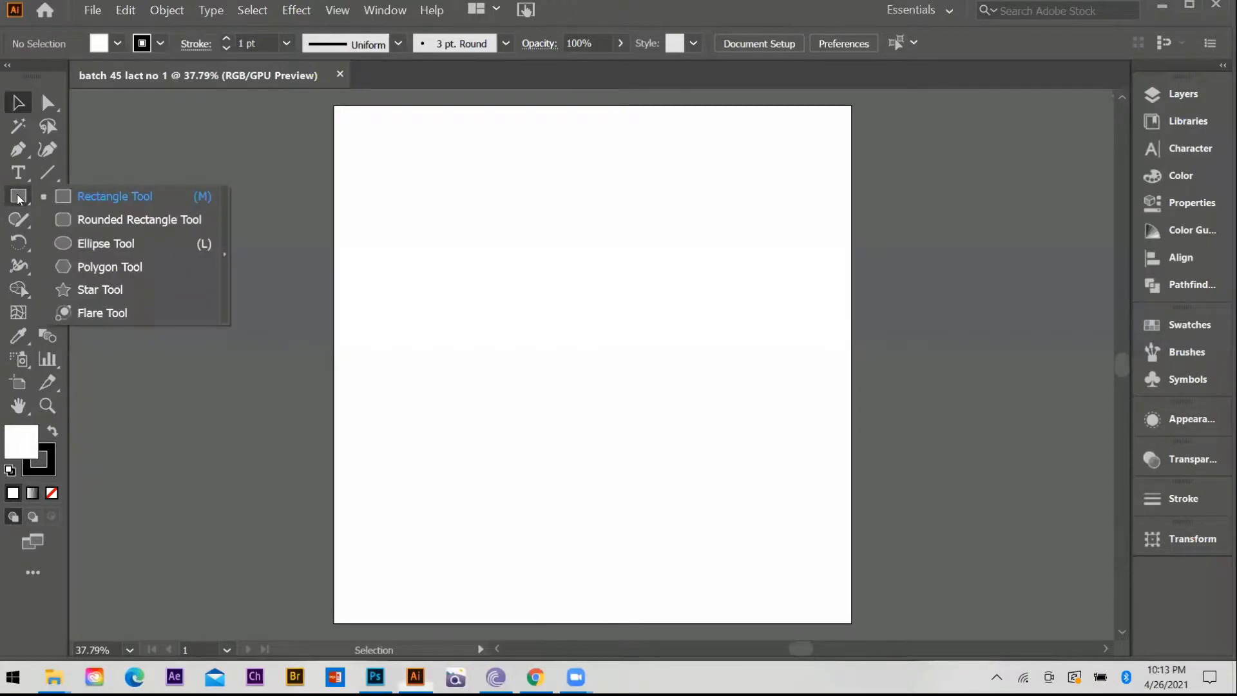
left_click(109, 199)
left_click_drag(350, 119, 429, 186)
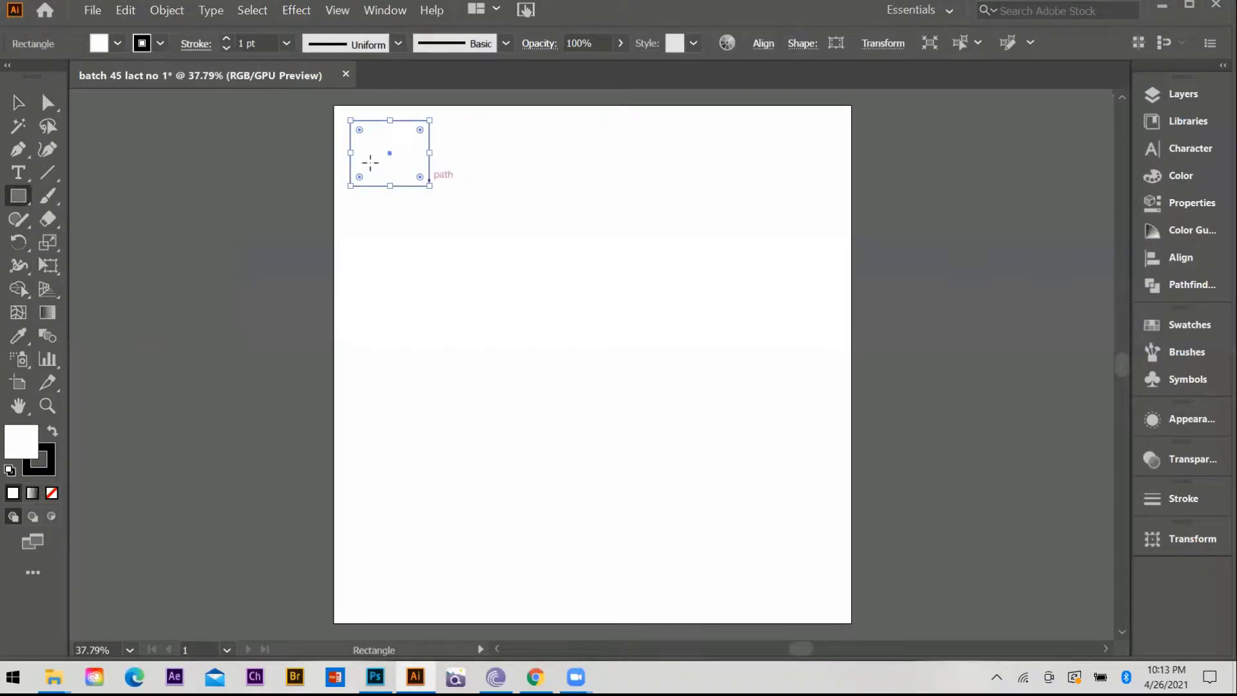
left_click(21, 197)
left_click(87, 224)
left_click_drag(459, 121, 545, 187)
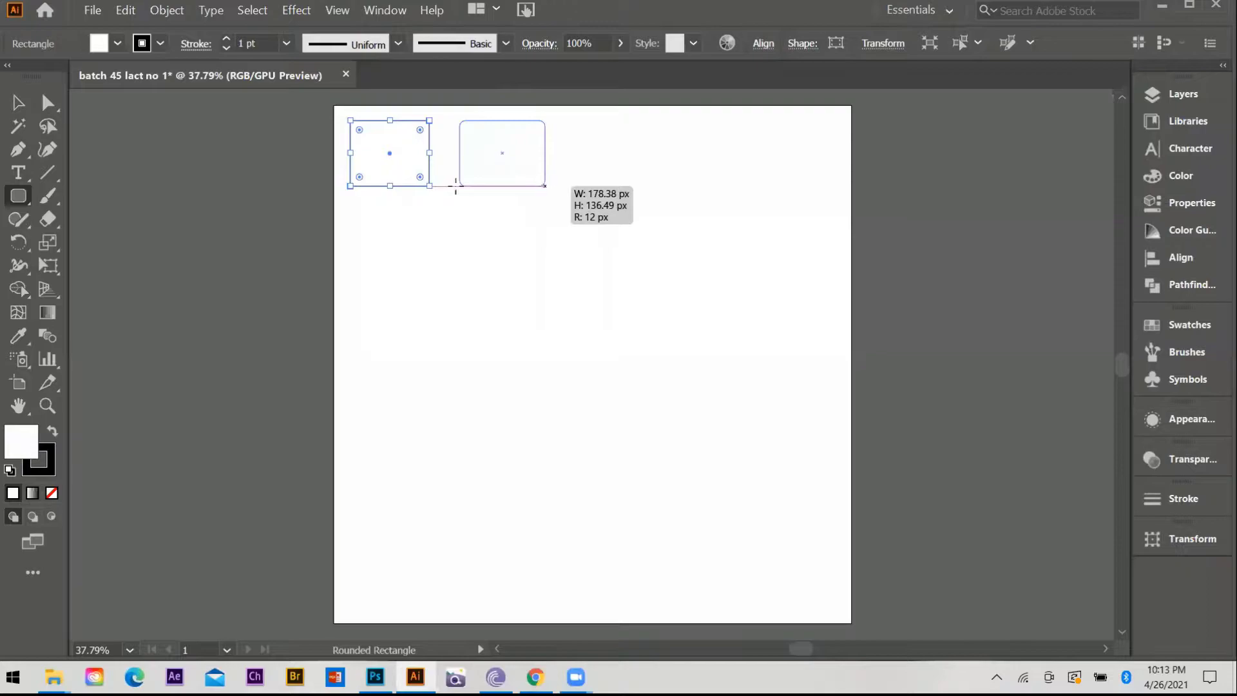
Add a circle and a slightly rotated hexagon to the row, to the right of the rounded rectangle.
right_click(18, 196)
left_click(141, 239)
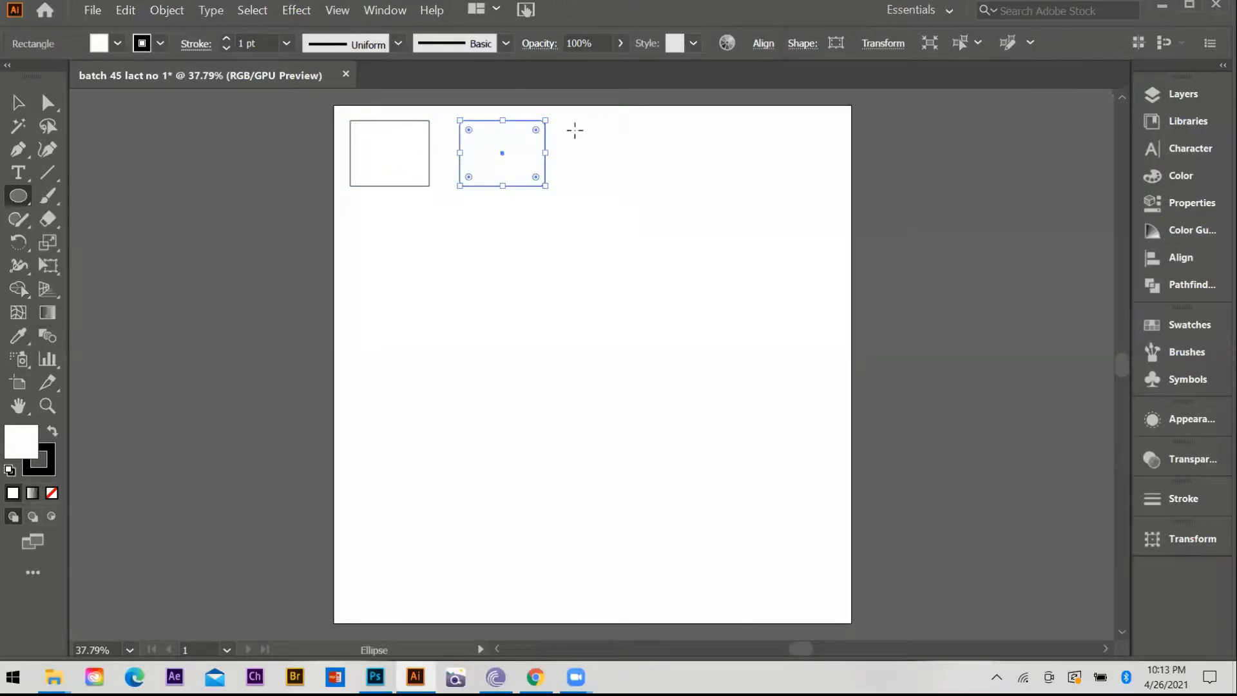
left_click_drag(577, 125, 641, 189)
right_click(18, 196)
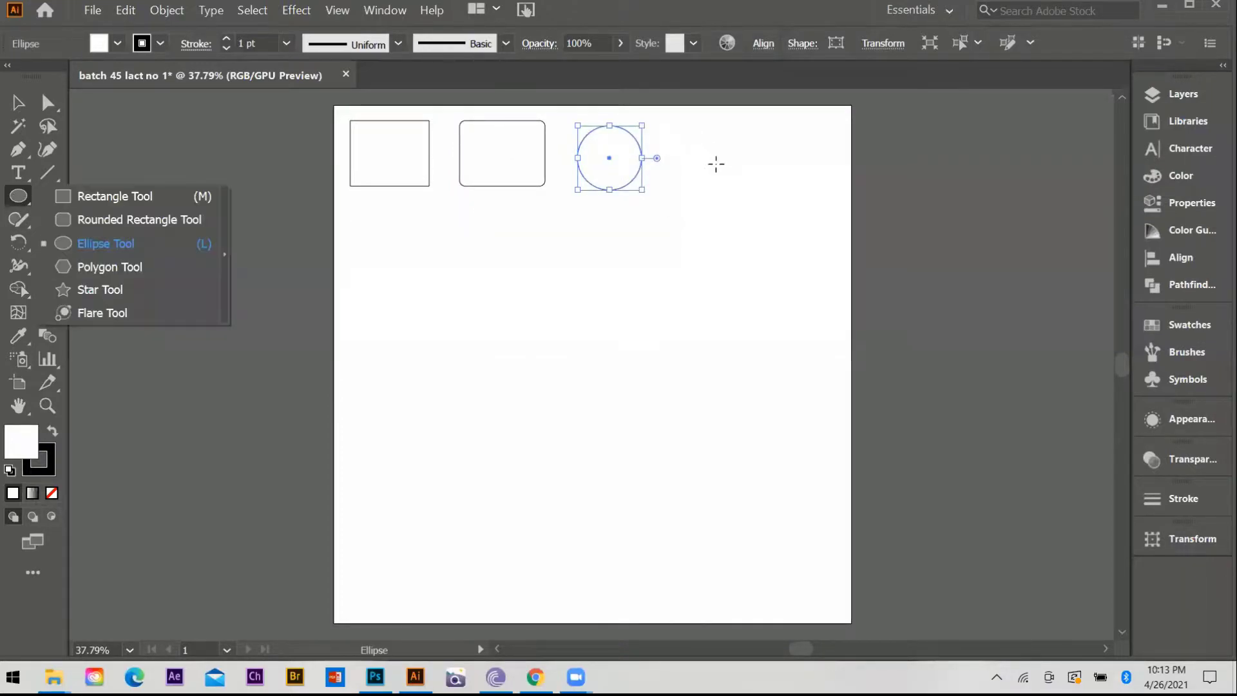
left_click_drag(688, 131, 715, 161)
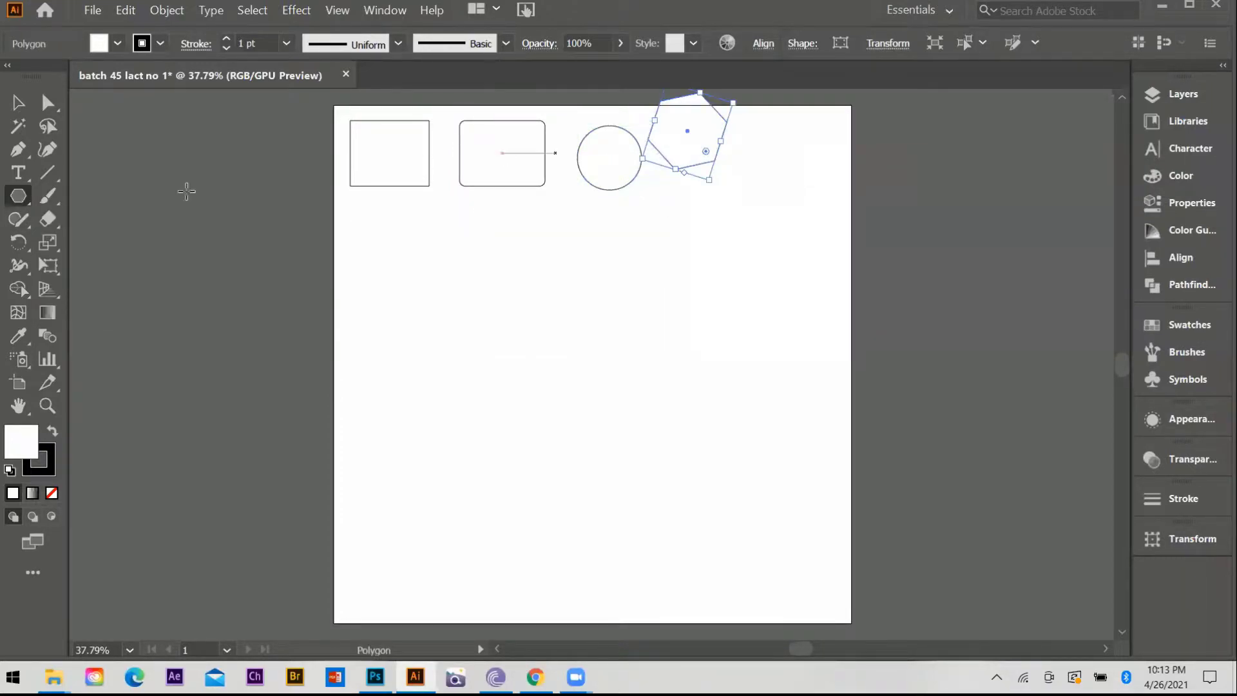
Draw a small five-pointed star at the right end of the row of shapes.
right_click(18, 196)
left_click(91, 285)
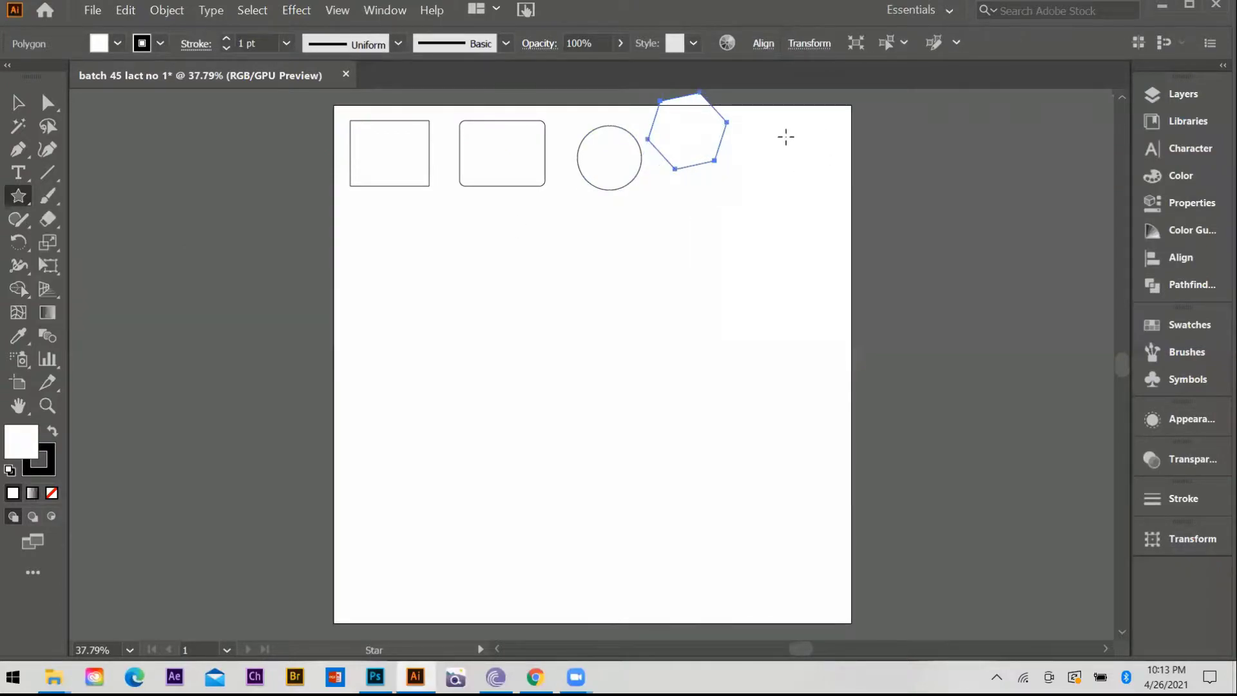
left_click_drag(785, 137, 809, 162)
Move the hexagon and the star slightly down so they line up with the other shapes inside the artboard.
key("v")
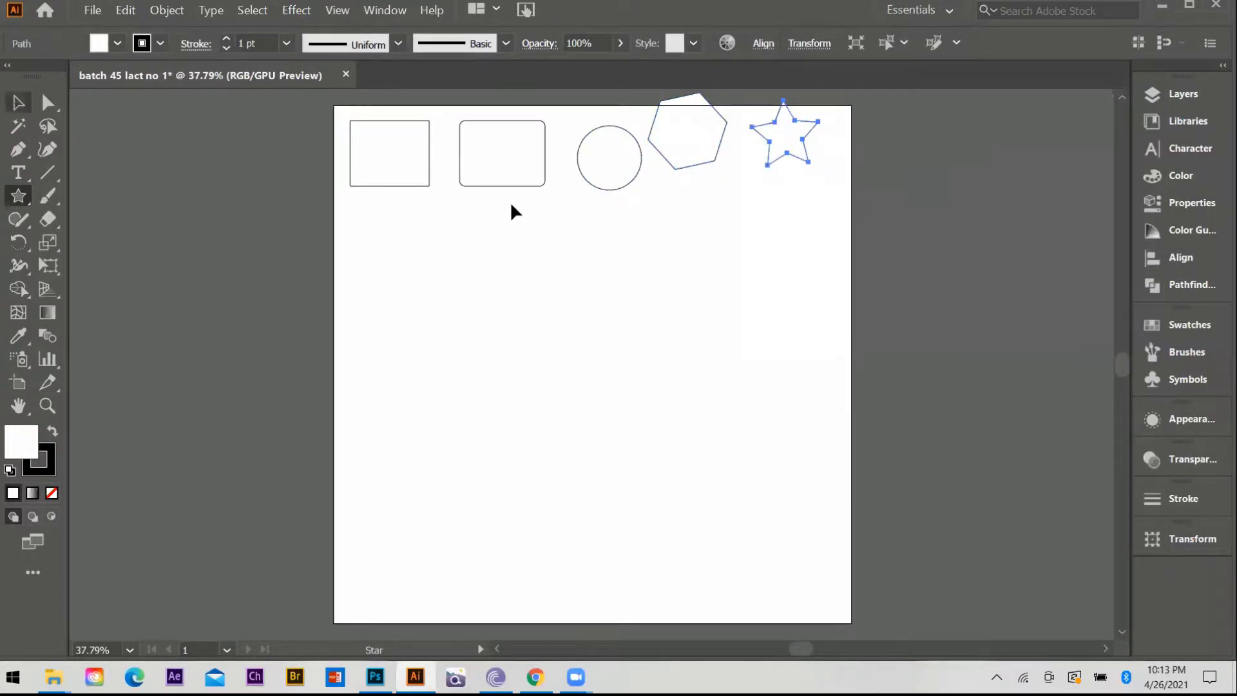
left_click(703, 169)
left_click_drag(702, 161, 711, 183)
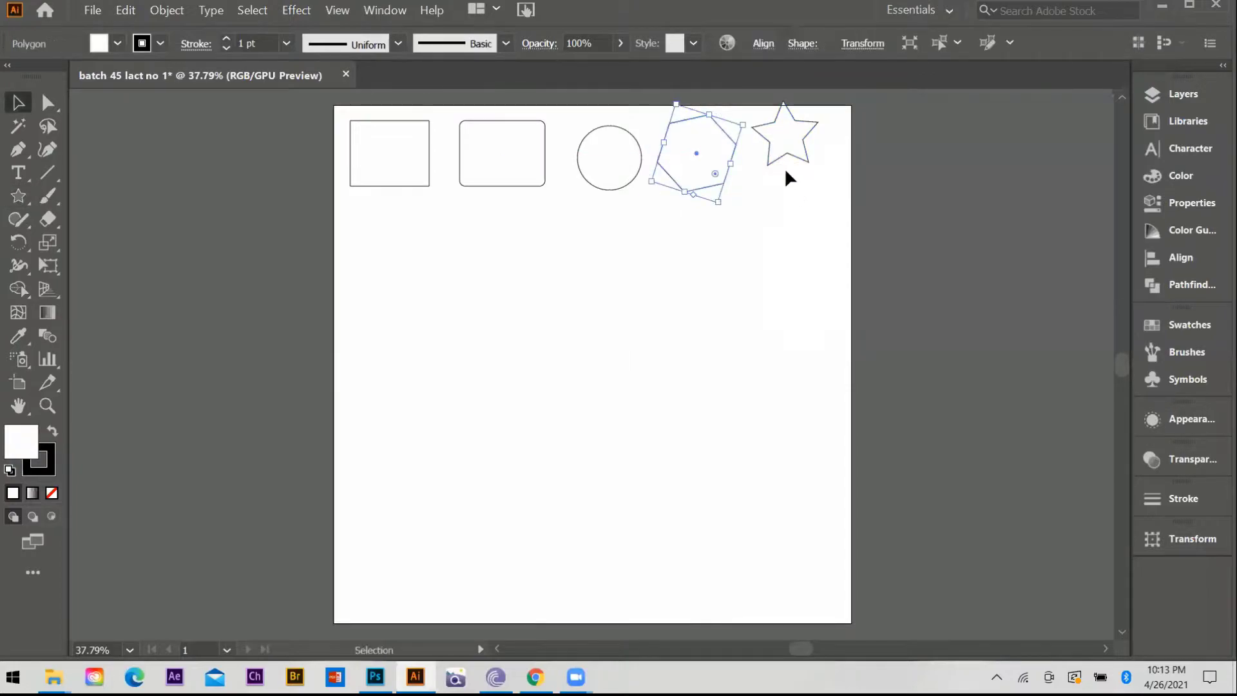
left_click(791, 159)
left_click_drag(786, 148, 780, 168)
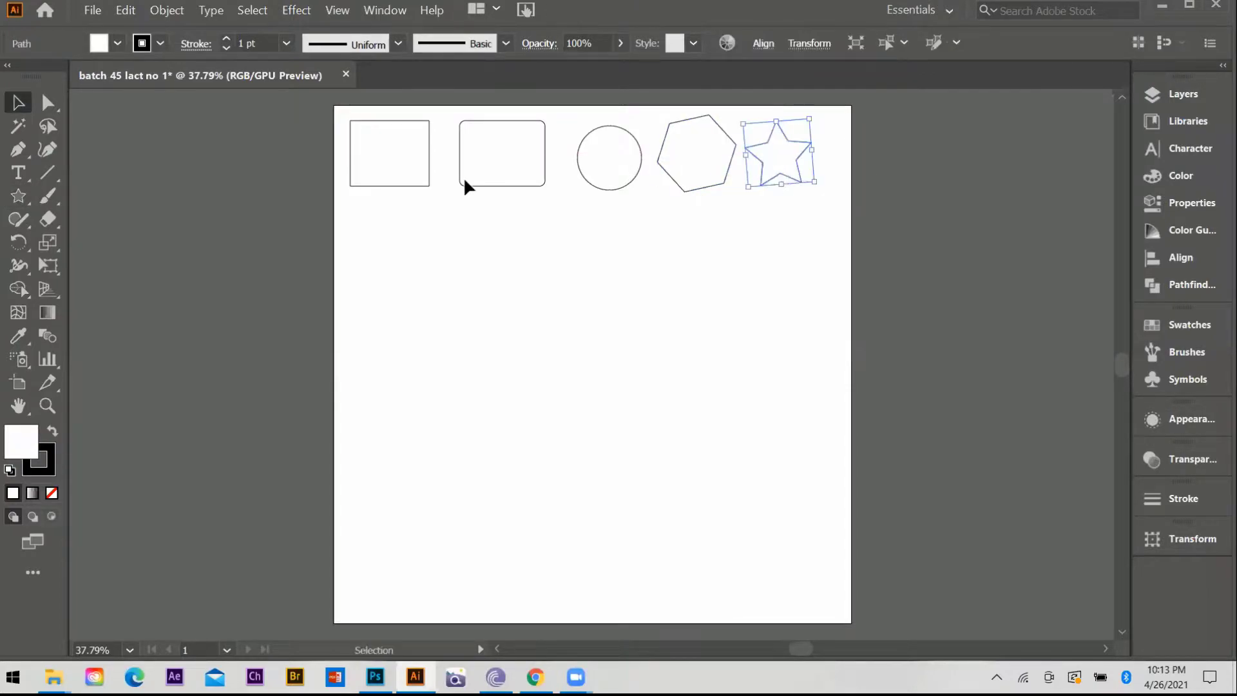
Shift the whole row of shapes slightly right, nudge the circle, hexagon and star into place, and deselect them.
left_click(446, 173)
left_click_drag(666, 198, 810, 204)
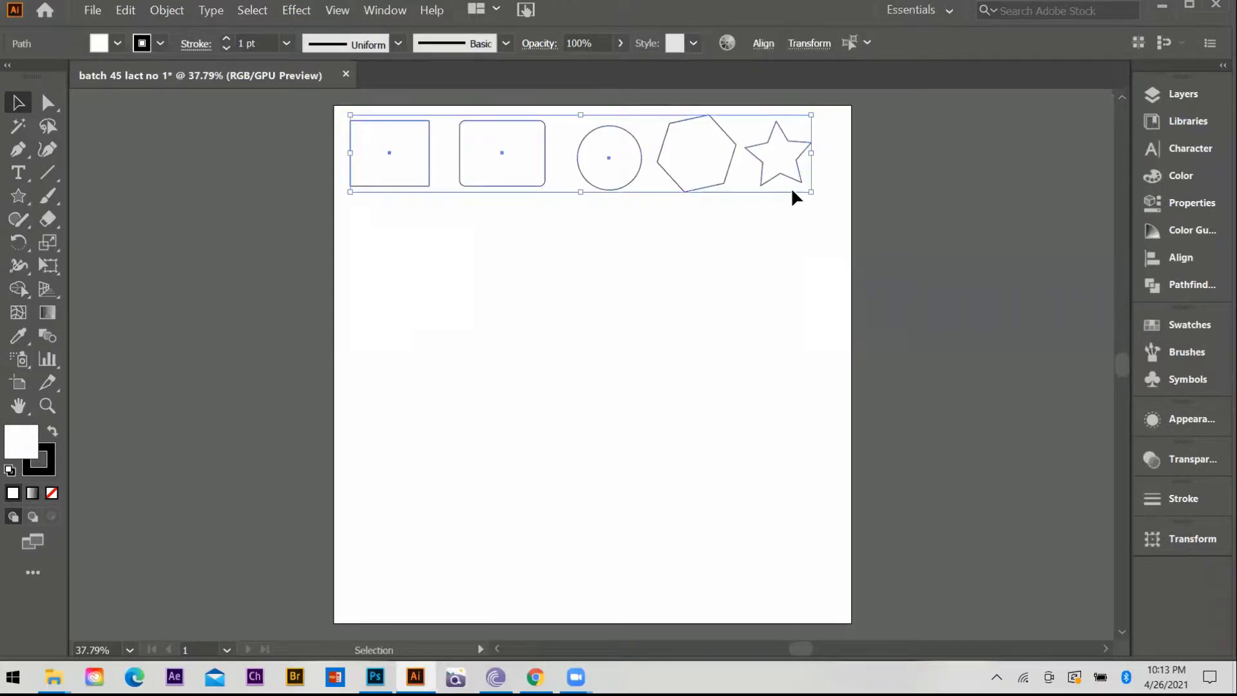
left_click_drag(540, 175, 551, 175)
left_click_drag(584, 121, 791, 192)
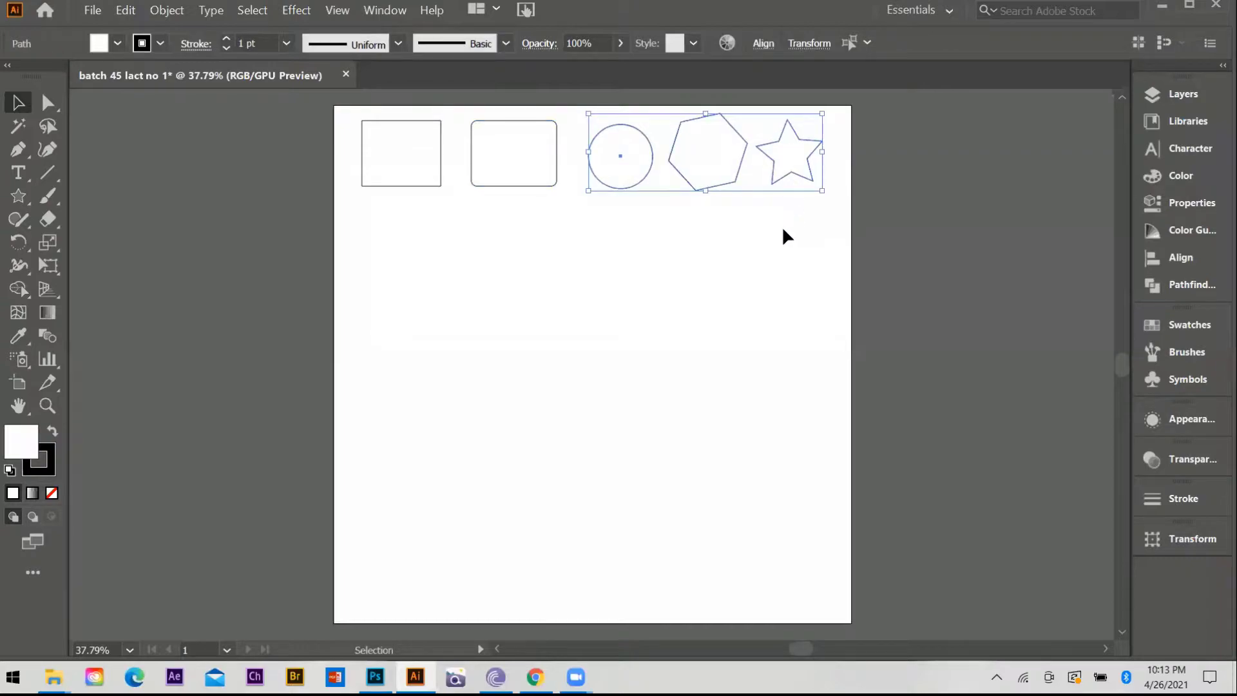
left_click(70, 210)
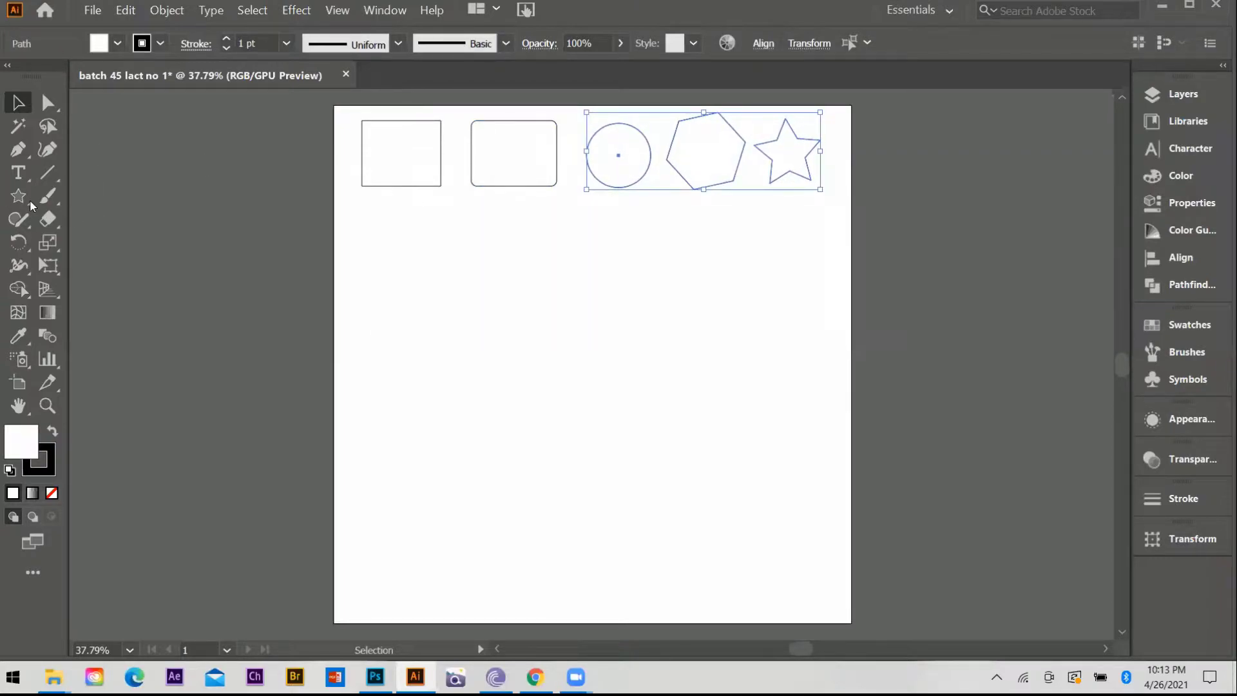
Draw four practice rectangles of different sizes in the empty area below the row of shapes.
left_click(30, 200)
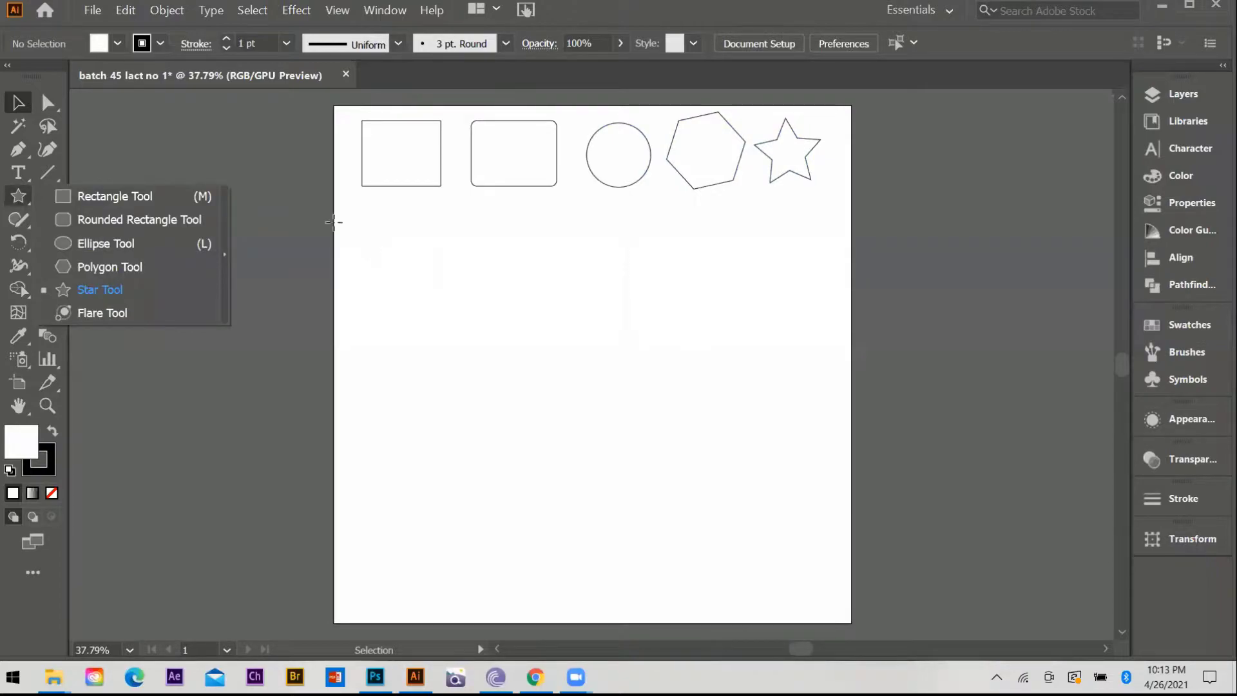
key("m")
key("ctrl+plus")
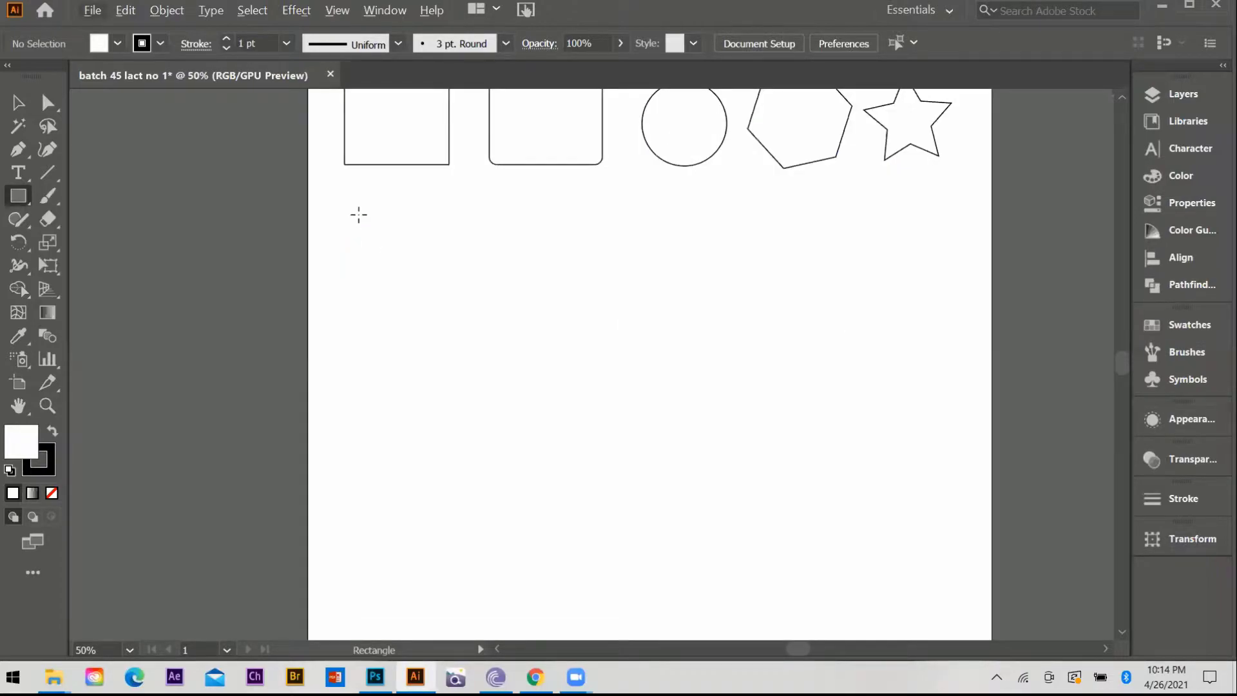
left_click_drag(352, 212, 468, 304)
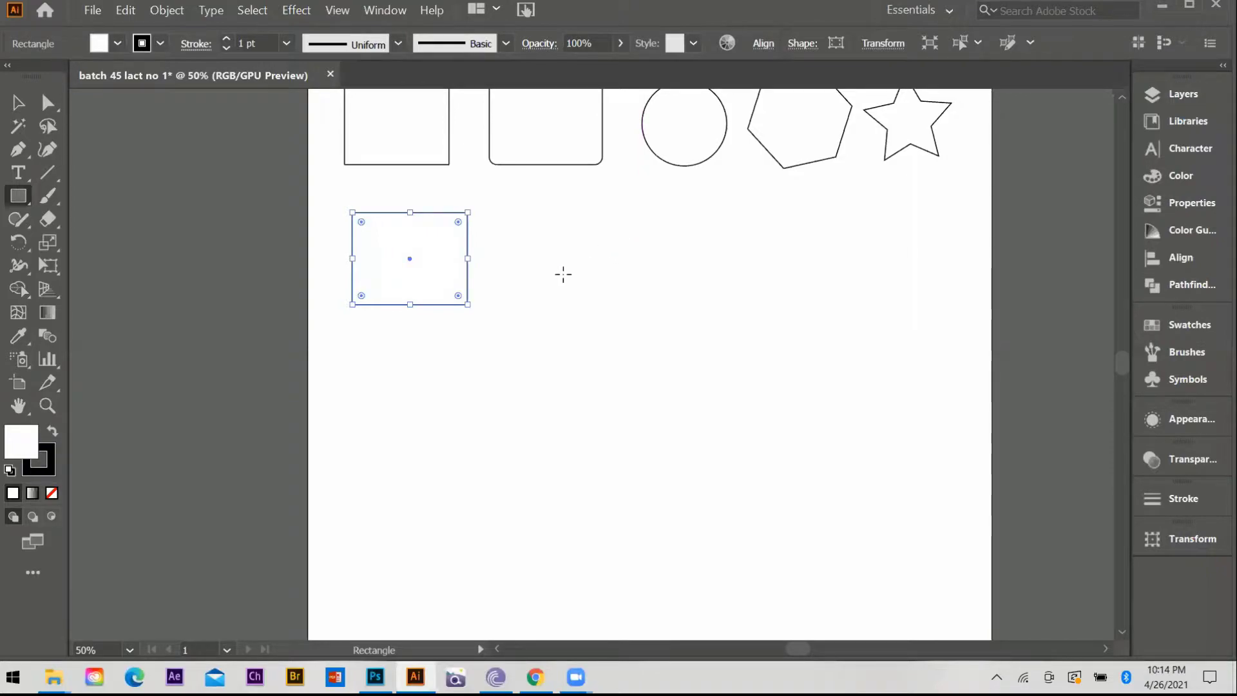
left_click_drag(563, 274, 897, 458)
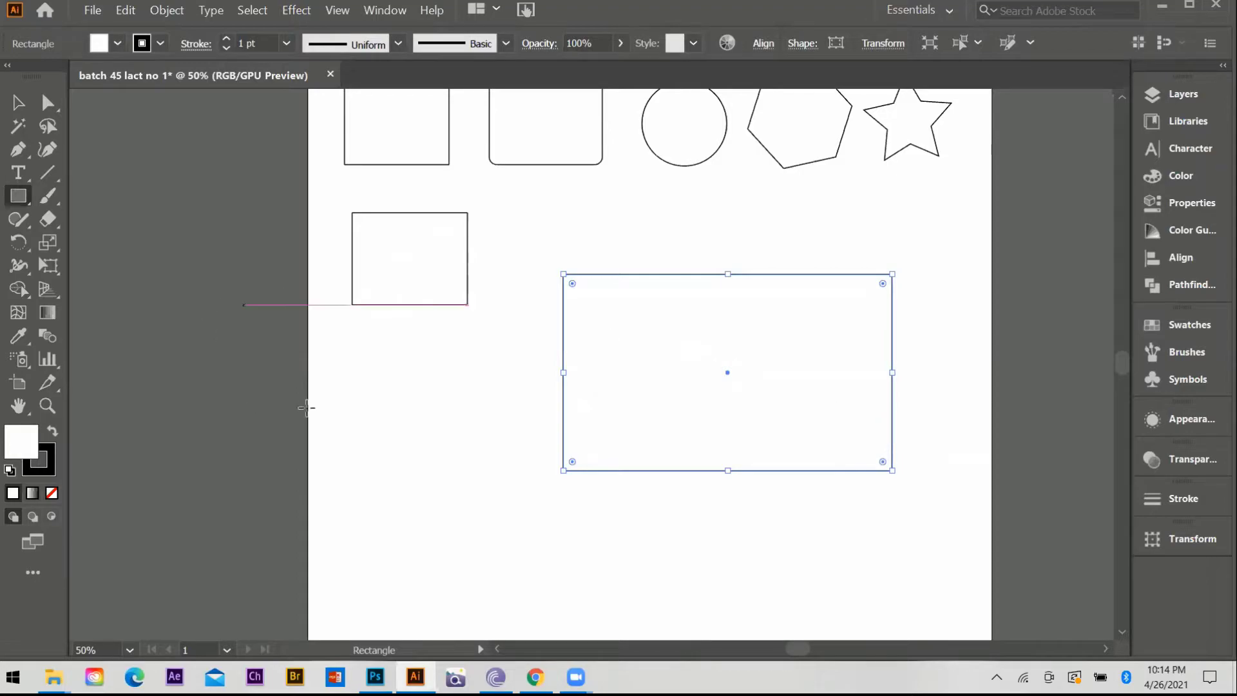
left_click_drag(385, 462, 307, 408)
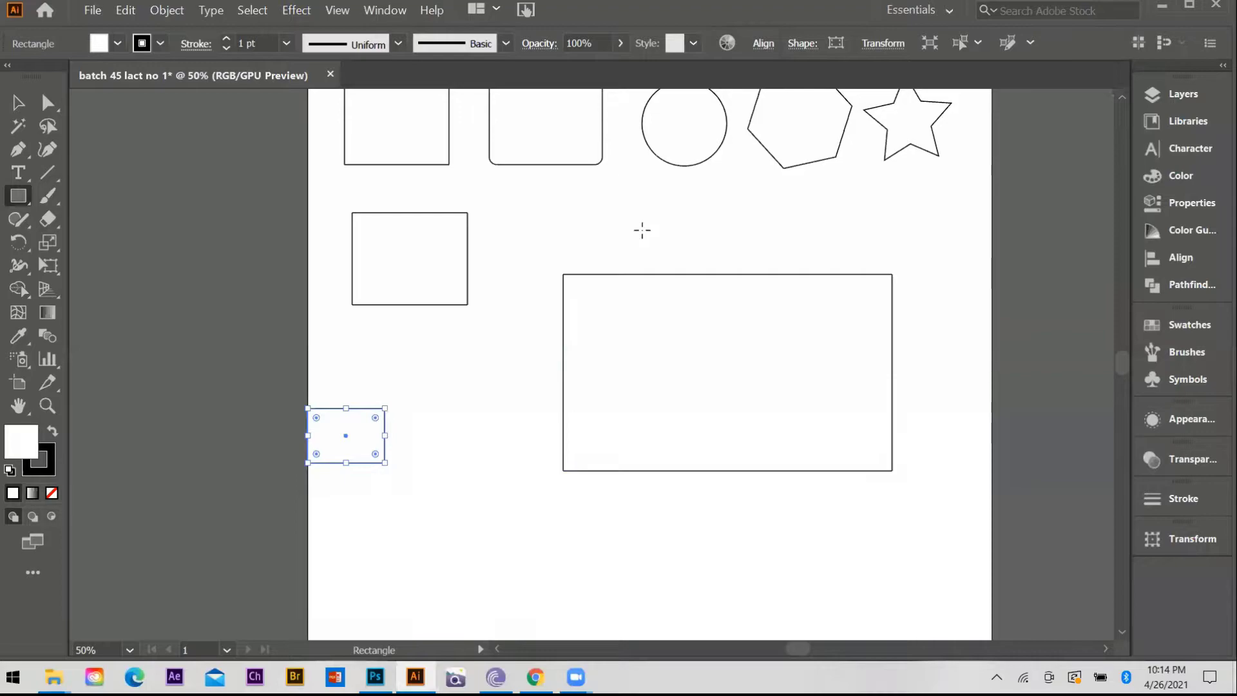
left_click_drag(453, 354, 553, 470)
Try drawing a rectangle over the large one, undo it, and draw two narrower rectangles there instead.
left_click_drag(800, 360, 643, 230)
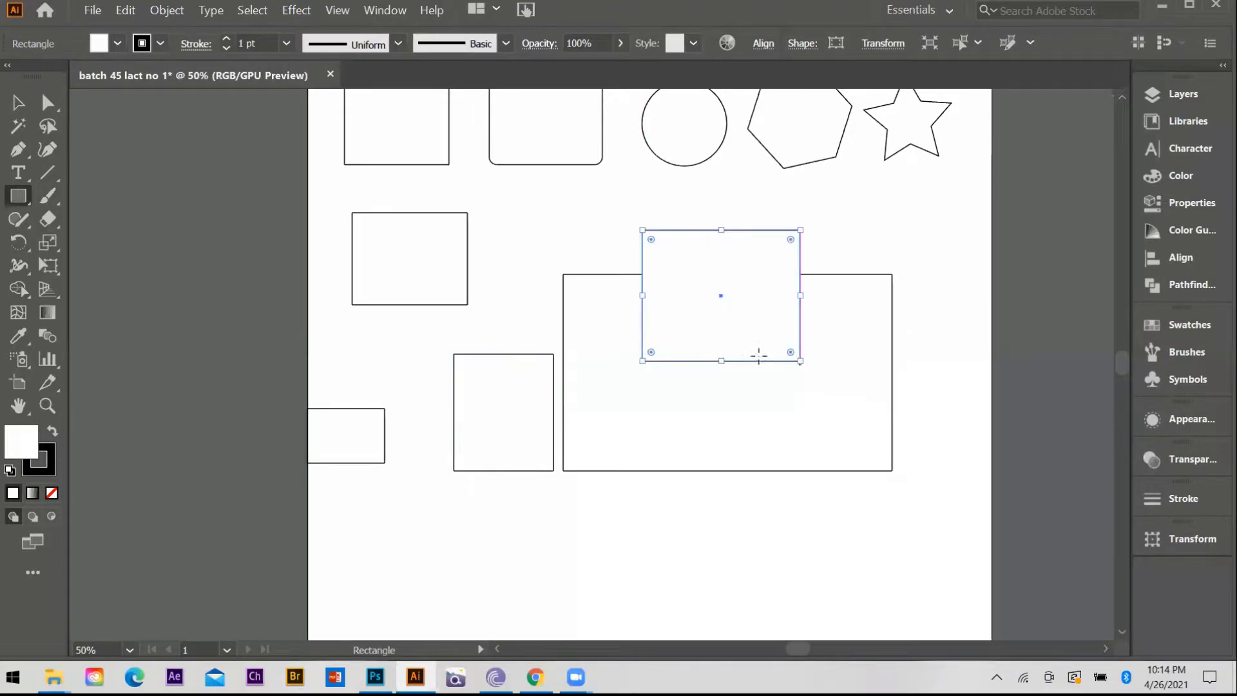
key("ctrl+z")
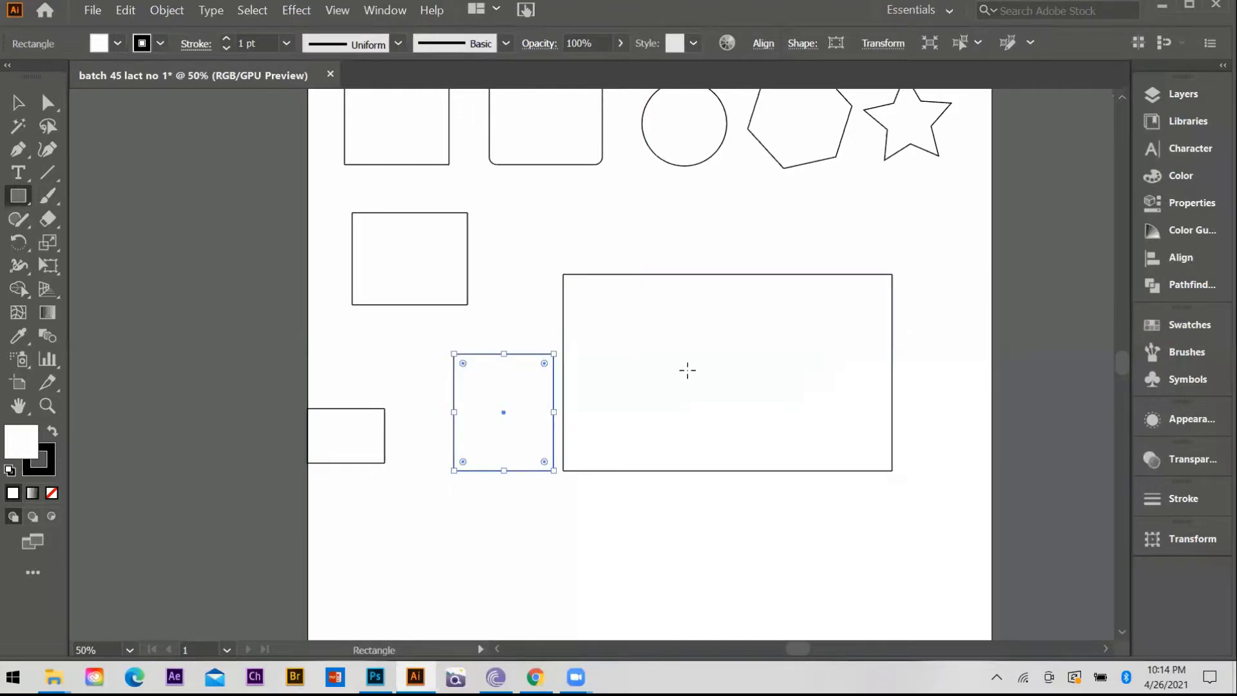
left_click_drag(592, 285, 691, 408)
left_click_drag(758, 258, 821, 419)
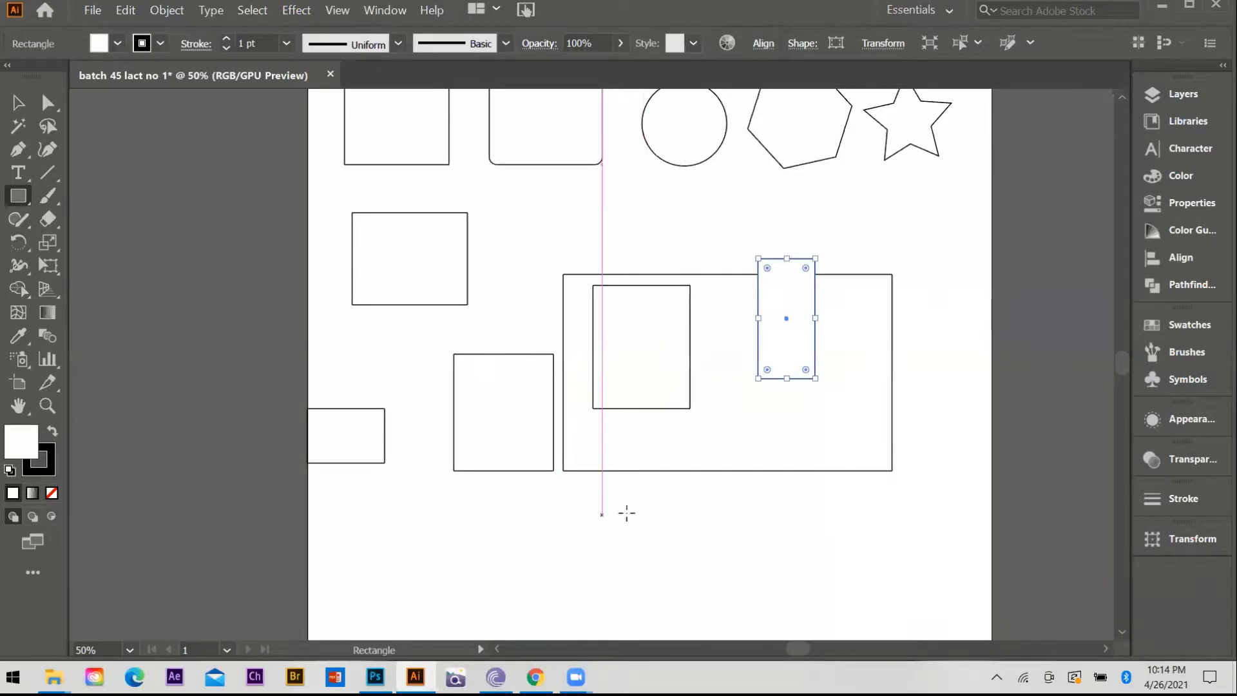
Undo all the practice rectangles below the row of shapes.
key("ctrl+z")
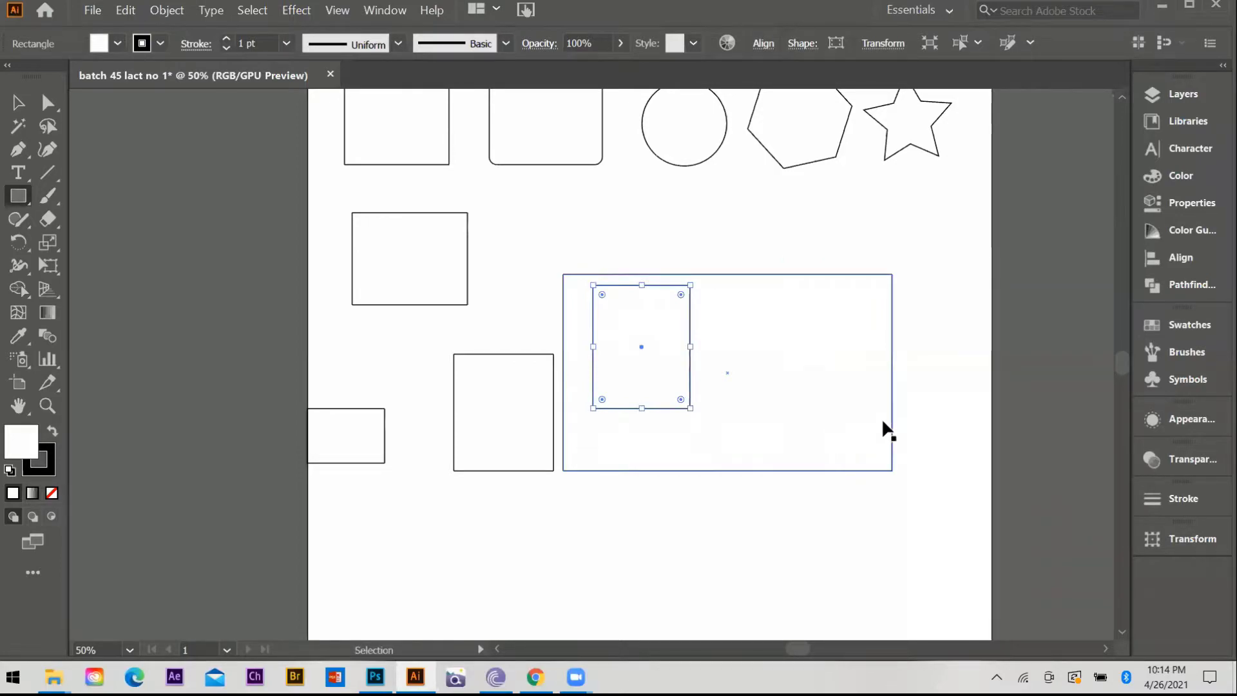
key("ctrl+z")
key("ctrl+z")
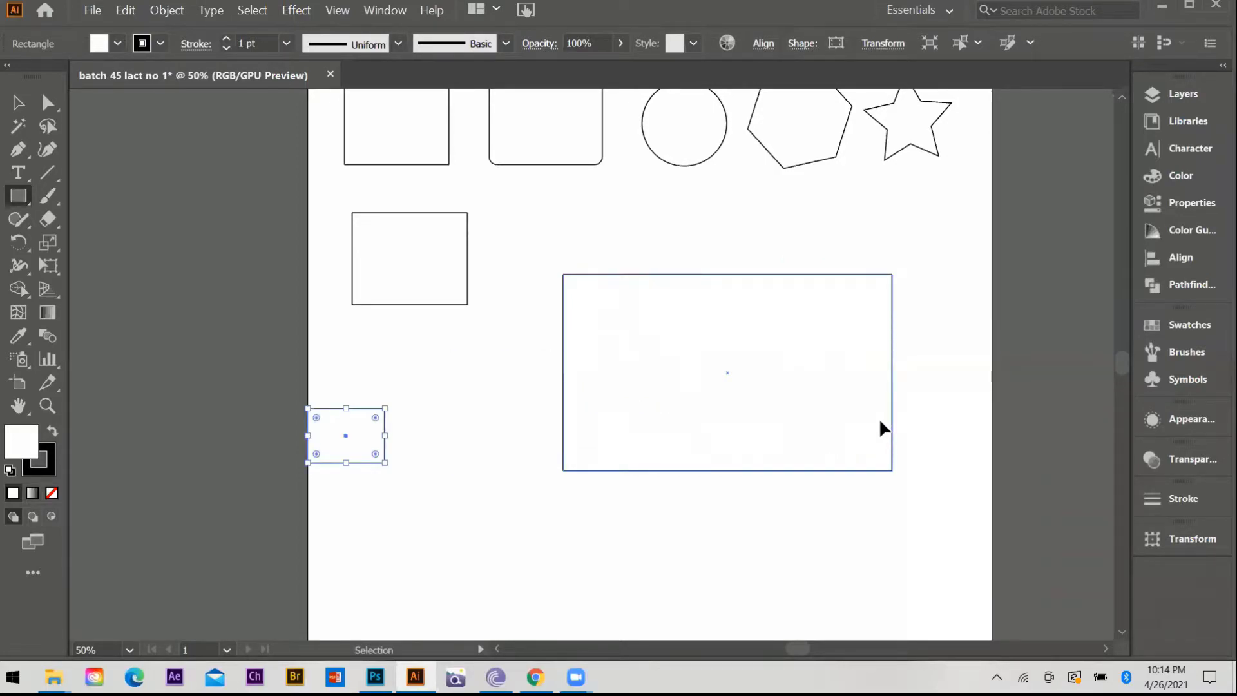
key("ctrl+z")
key("ctrl+z")
key("ctrl+z")
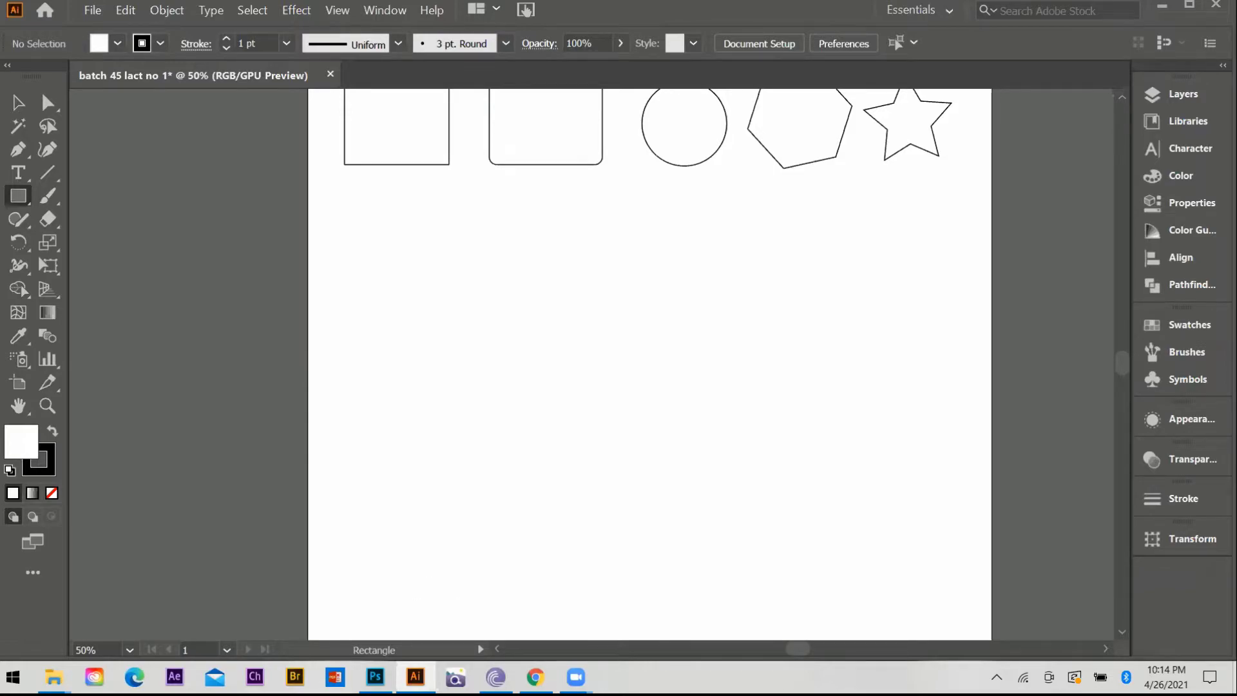
Zoom the artboard in and out between 300% and 16.67% to view the shapes at different magnifications.
key("ctrl+minus")
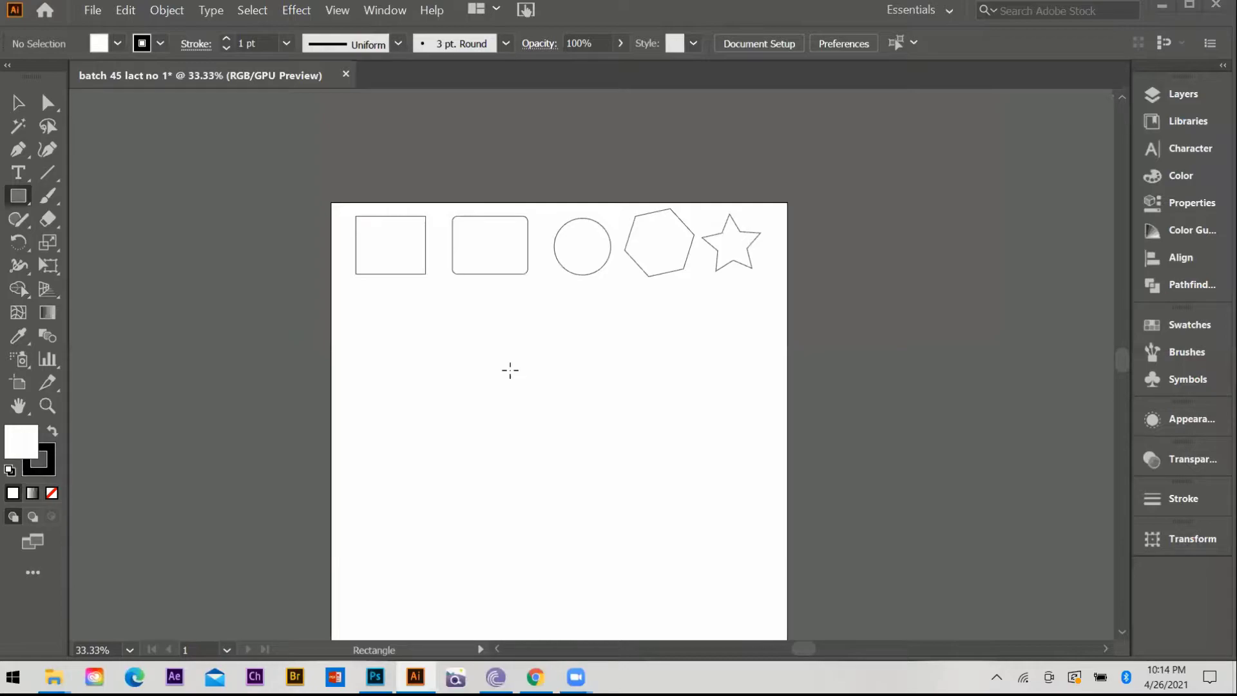
scroll(465, 457, "up", 1)
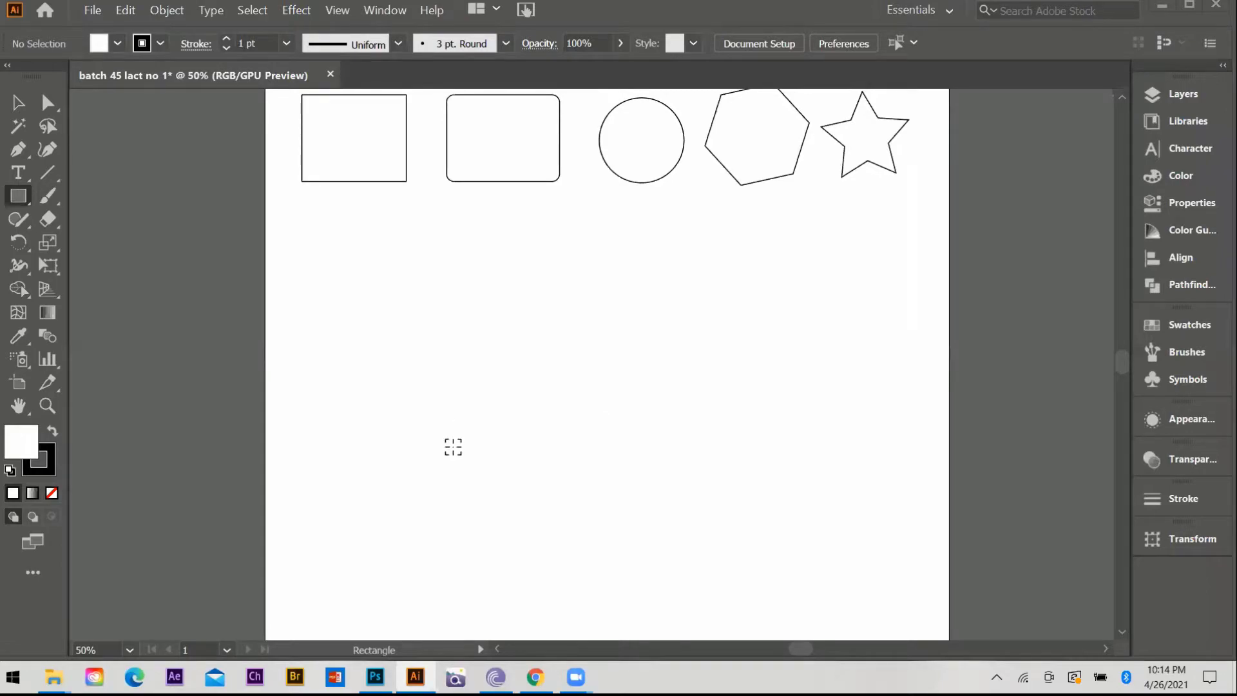
scroll(453, 446, "up", 5)
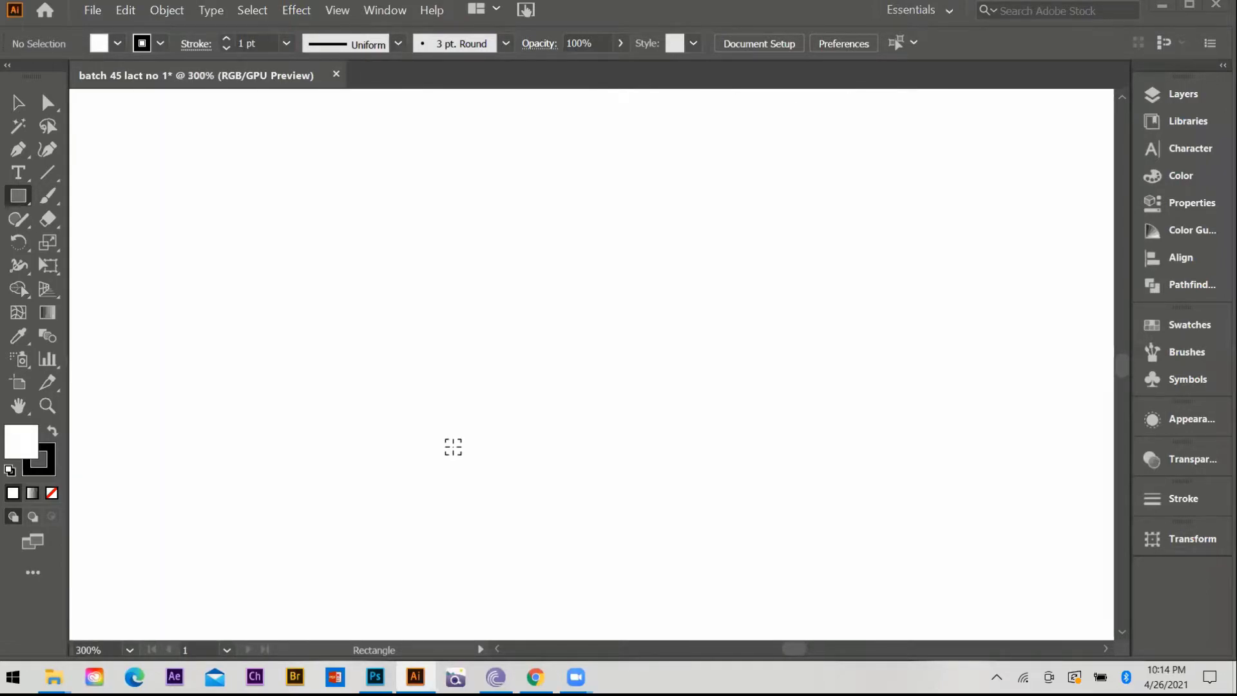
scroll(451, 446, "down", 11)
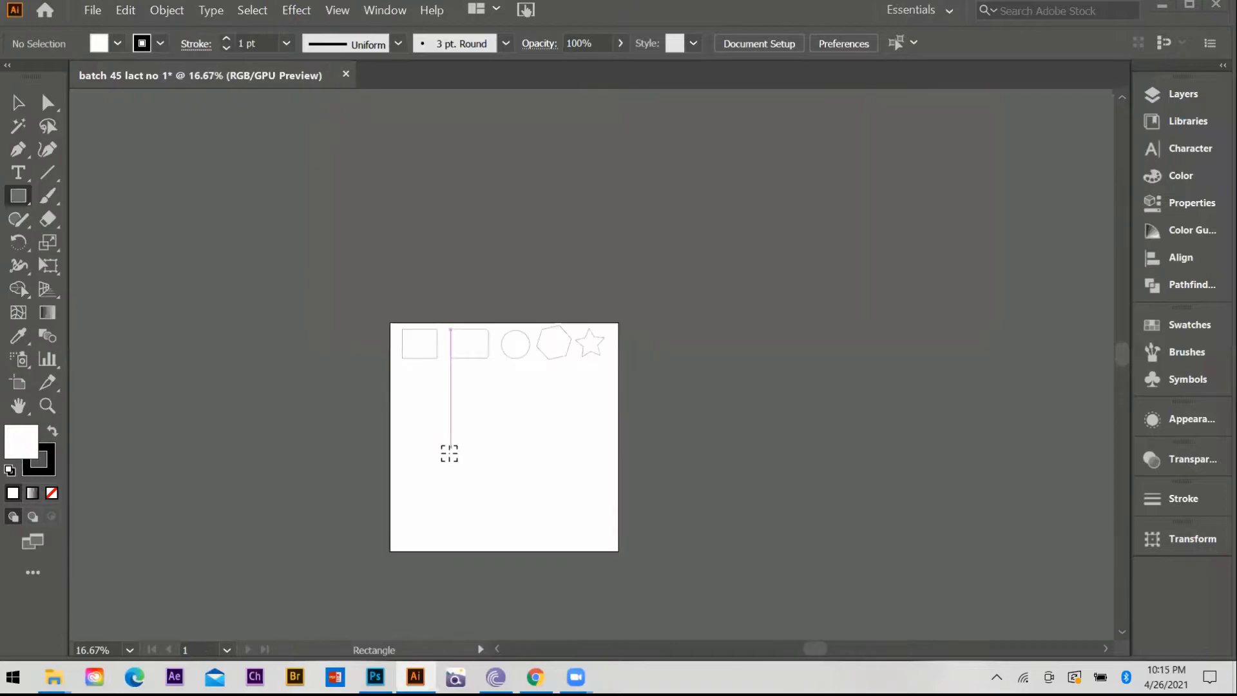
scroll(441, 471, "up", 4)
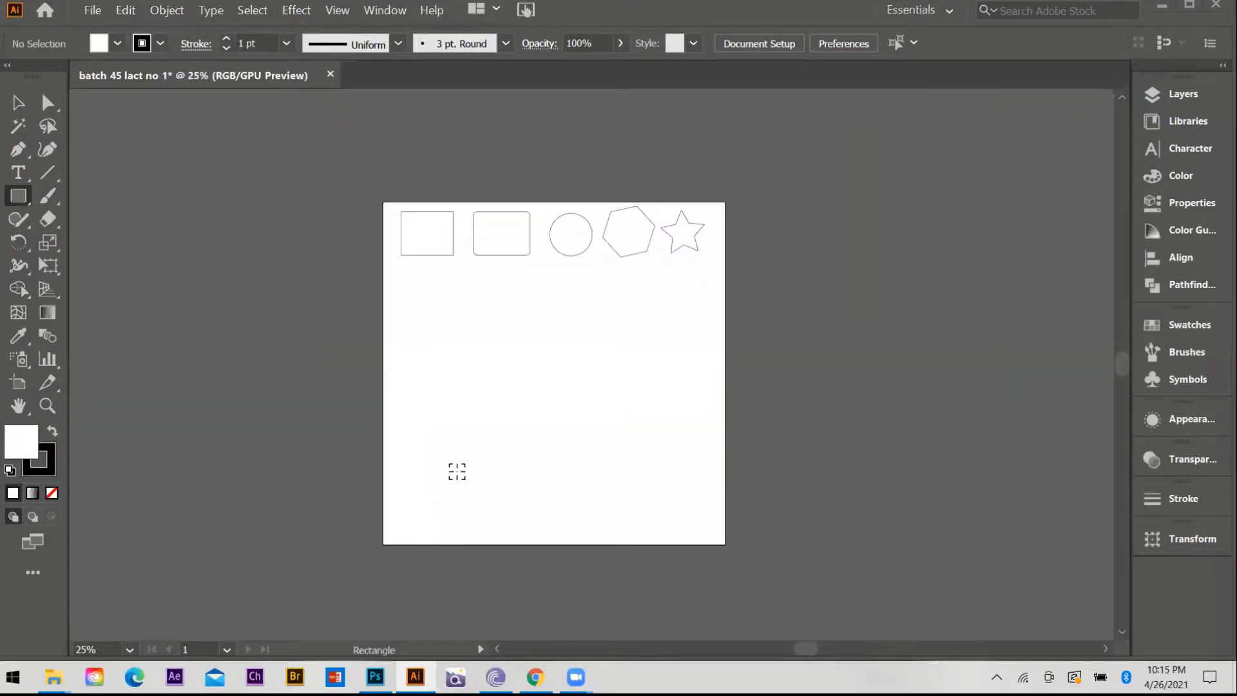
Set the document's zoom level to the 64000% preset.
left_click(131, 648)
left_click(131, 650)
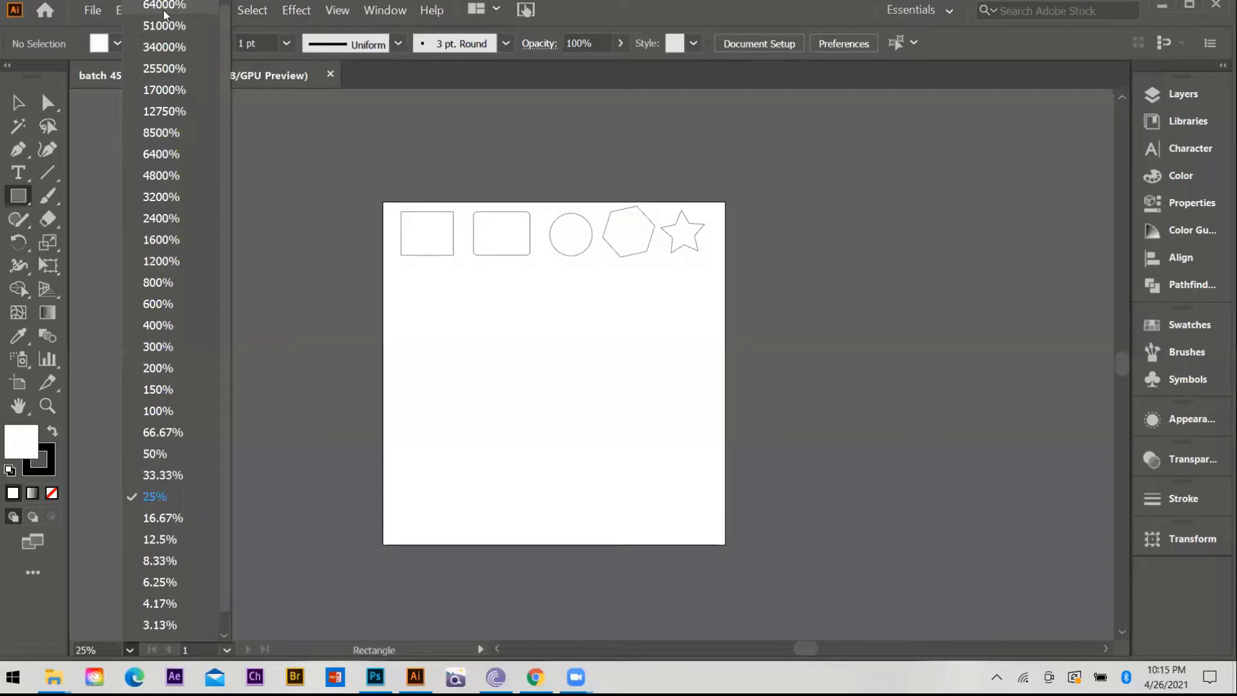
left_click(163, 9)
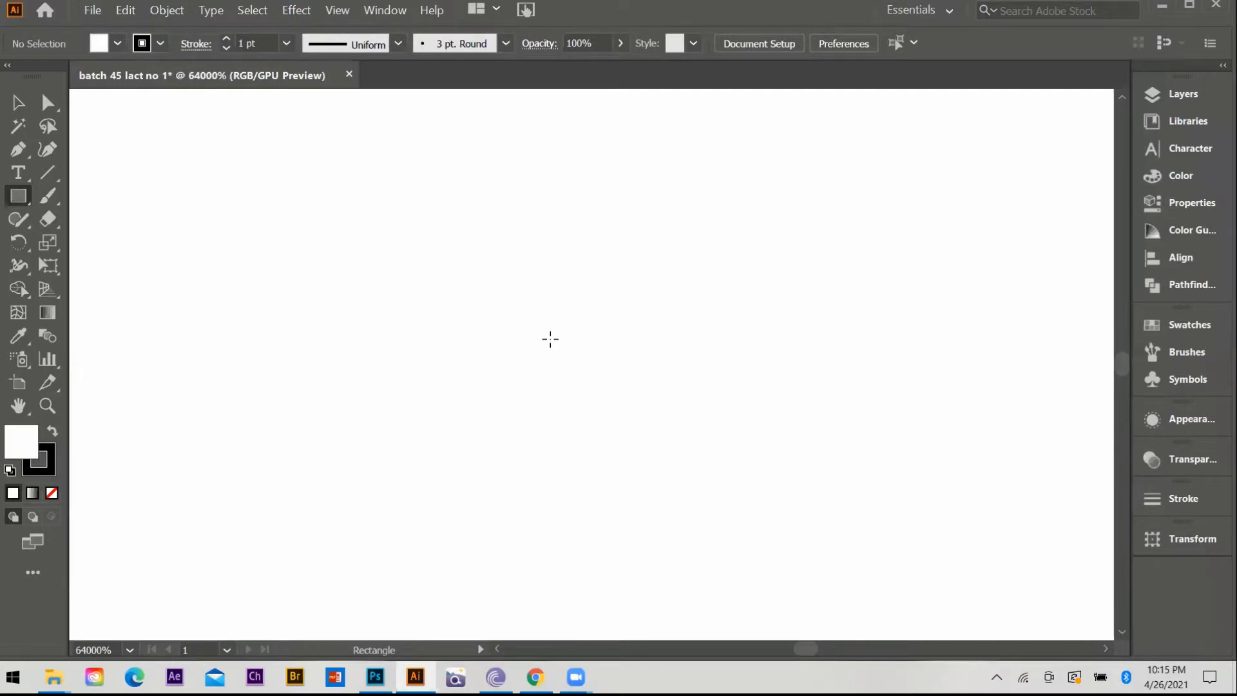
Fit the artboard to the window, zoom in to the 64000% maximum, and fit the artboard again.
key("ctrl+0")
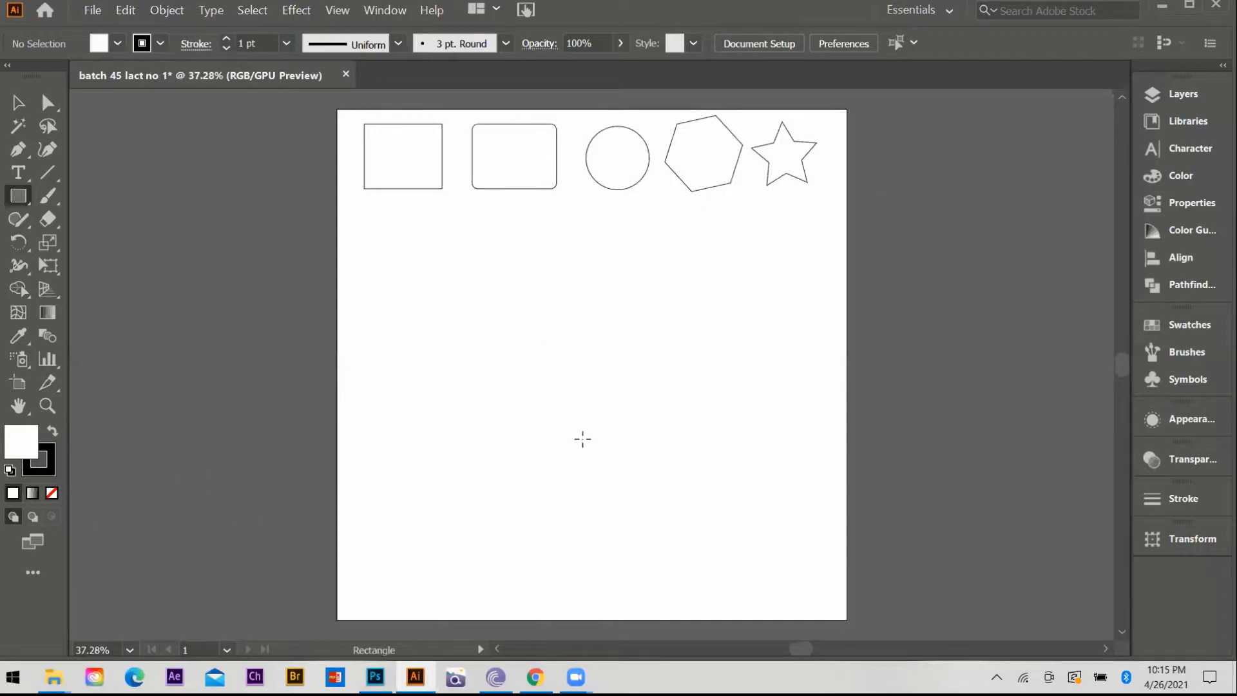
scroll(1024, 351, "up", 6)
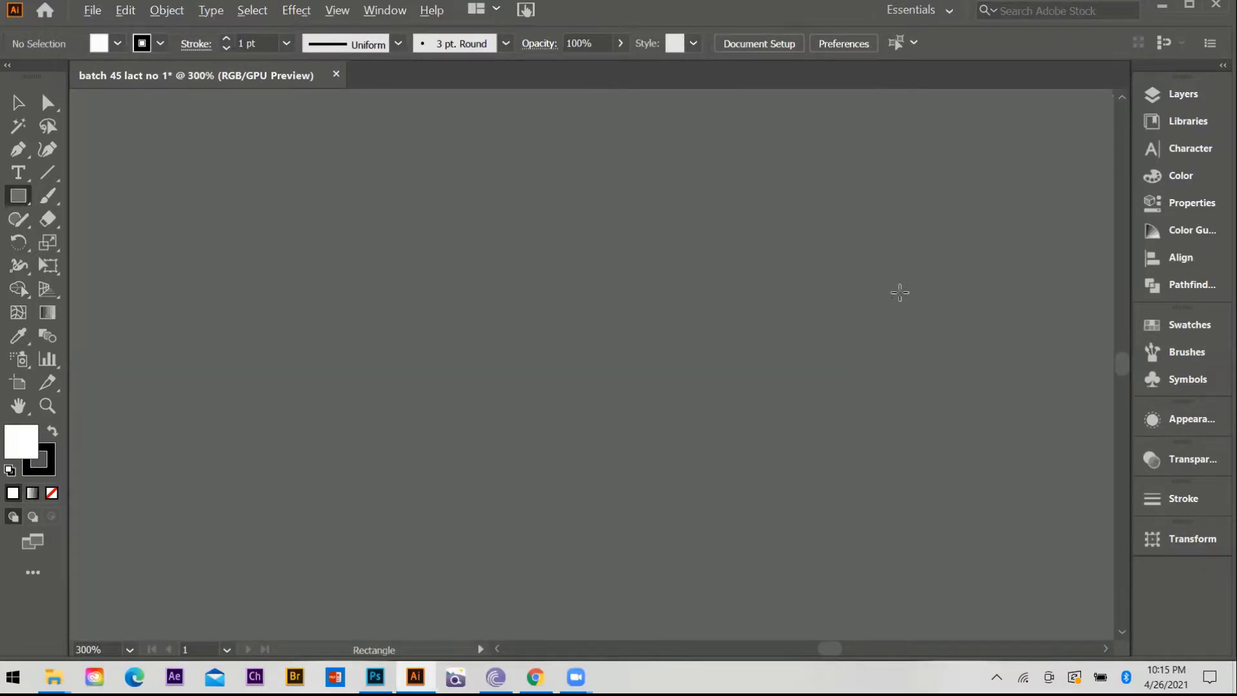
scroll(901, 292, "up", 15)
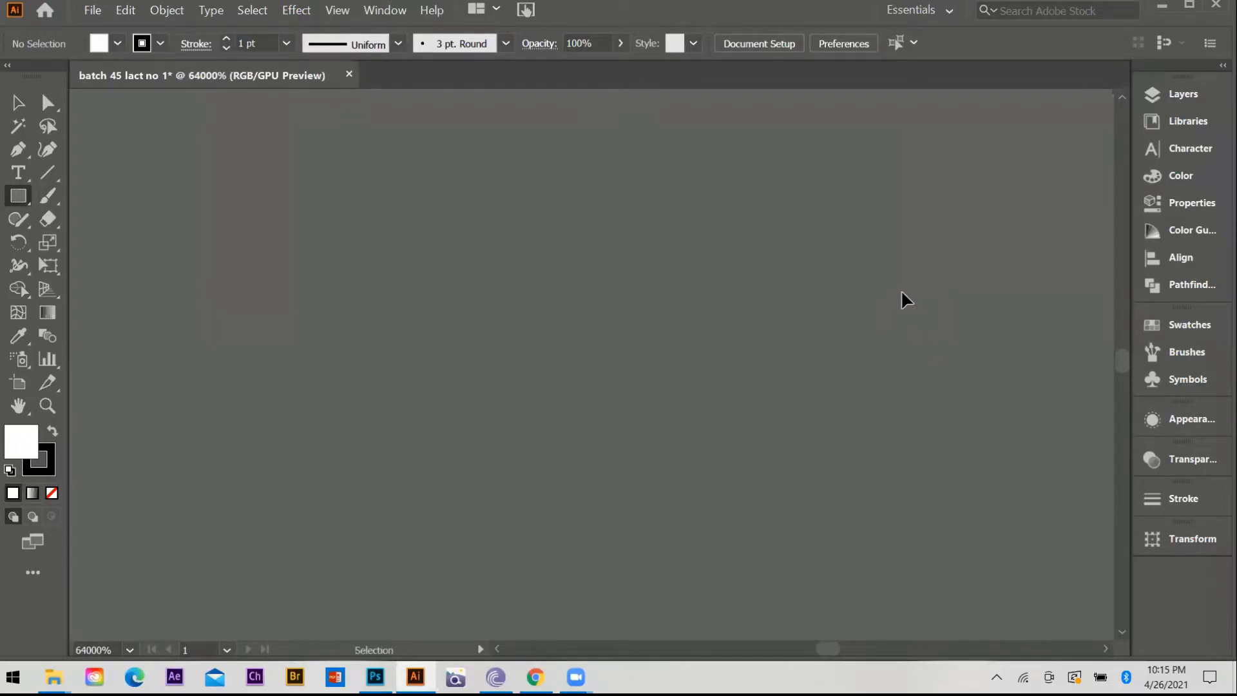
key("ctrl+0")
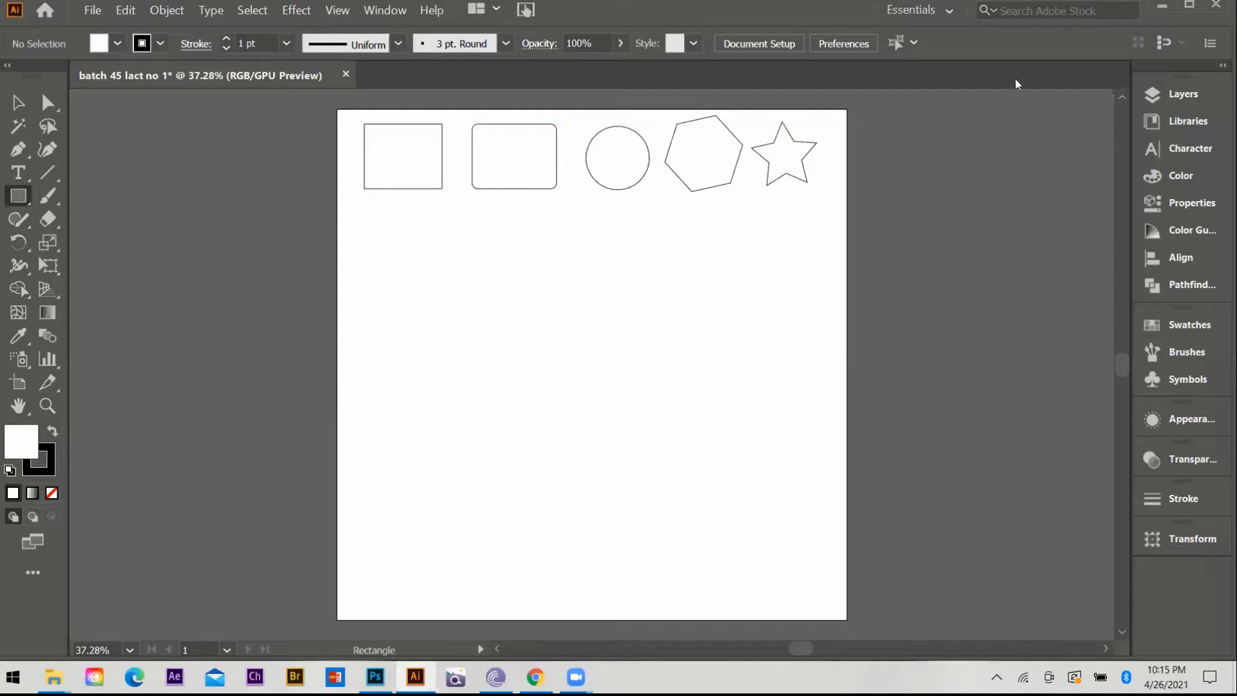
Draw a small circle with the Ellipse tool just below the square-cornered rectangle, undoing the first two practice circles.
left_click_drag(18, 196, 111, 233)
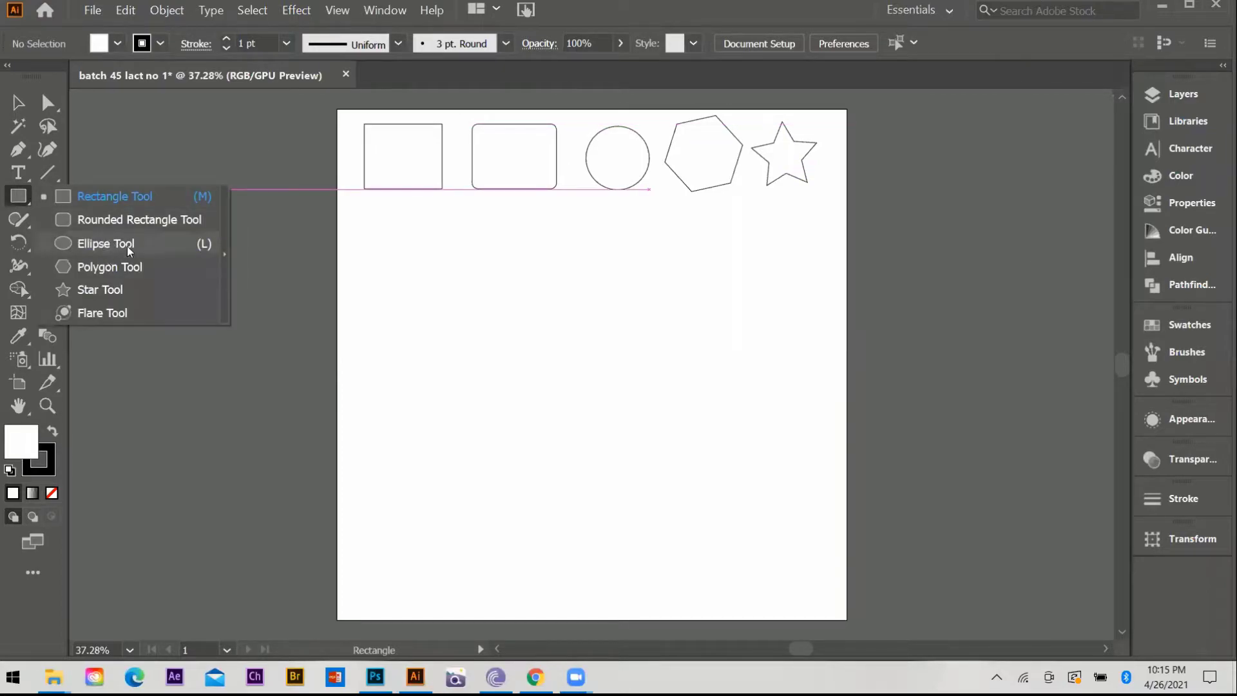
left_click(85, 243)
scroll(412, 226, "up", 3)
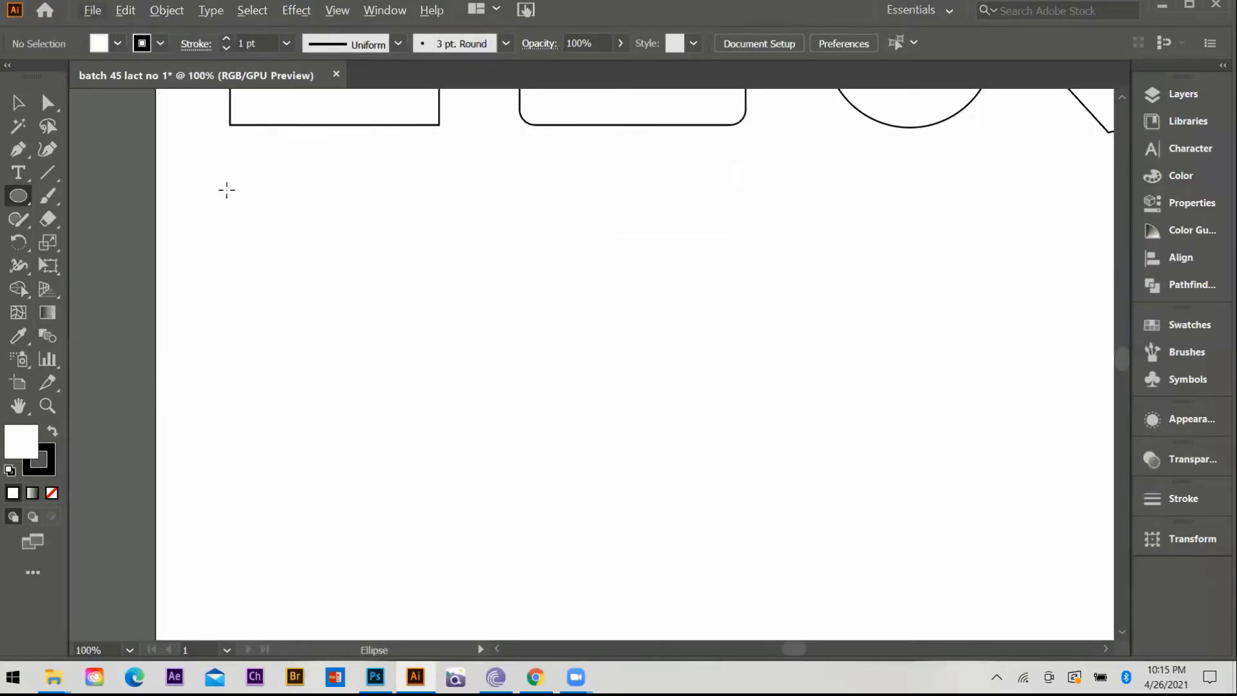
left_click_drag(227, 189, 327, 264)
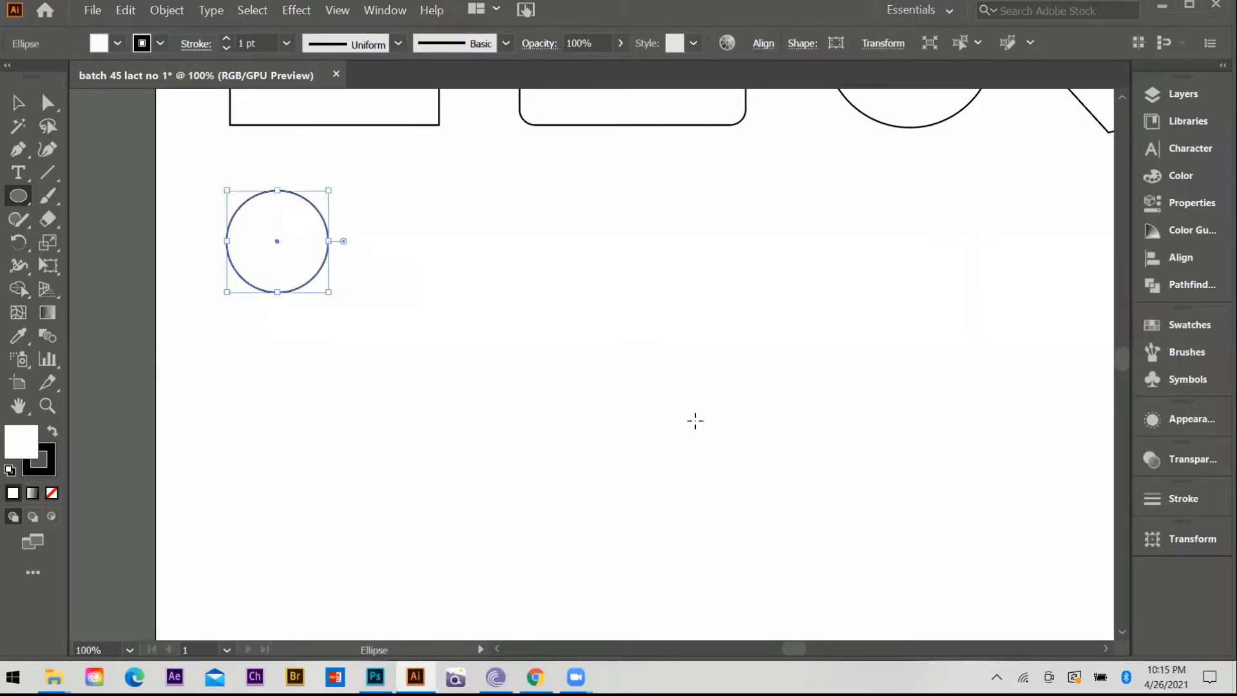
key("ctrl+z")
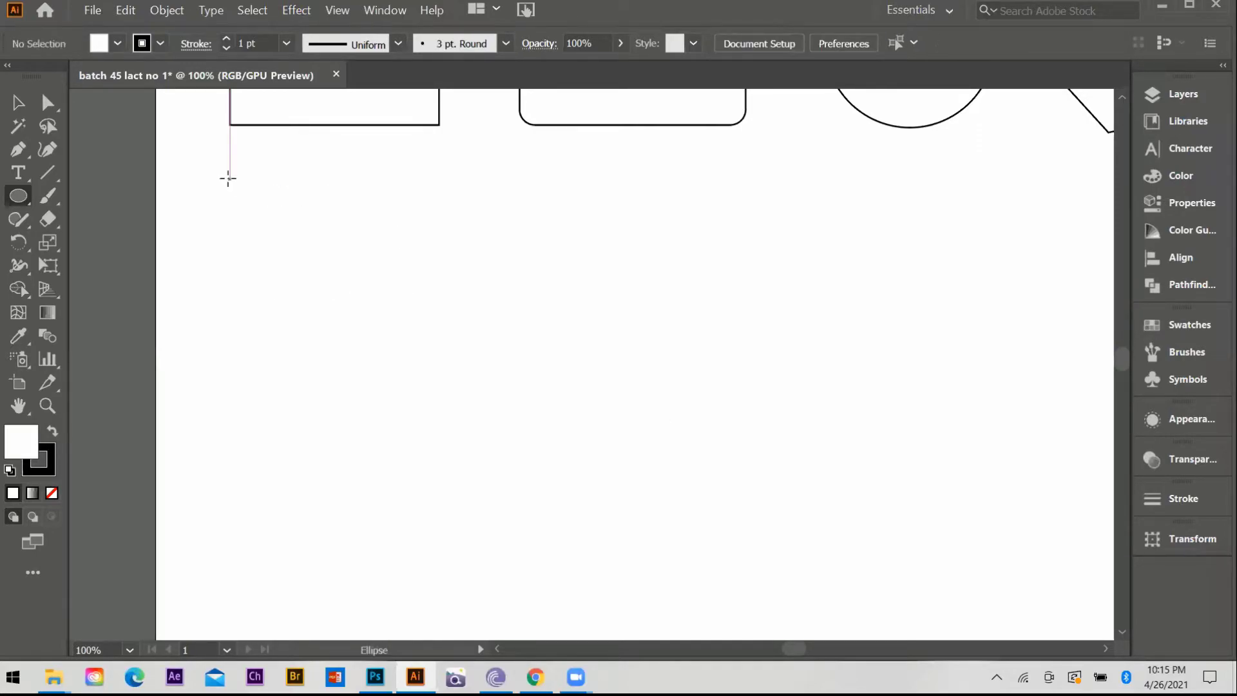
left_click_drag(230, 178, 314, 262)
key("ctrl+z")
left_click_drag(223, 189, 329, 302)
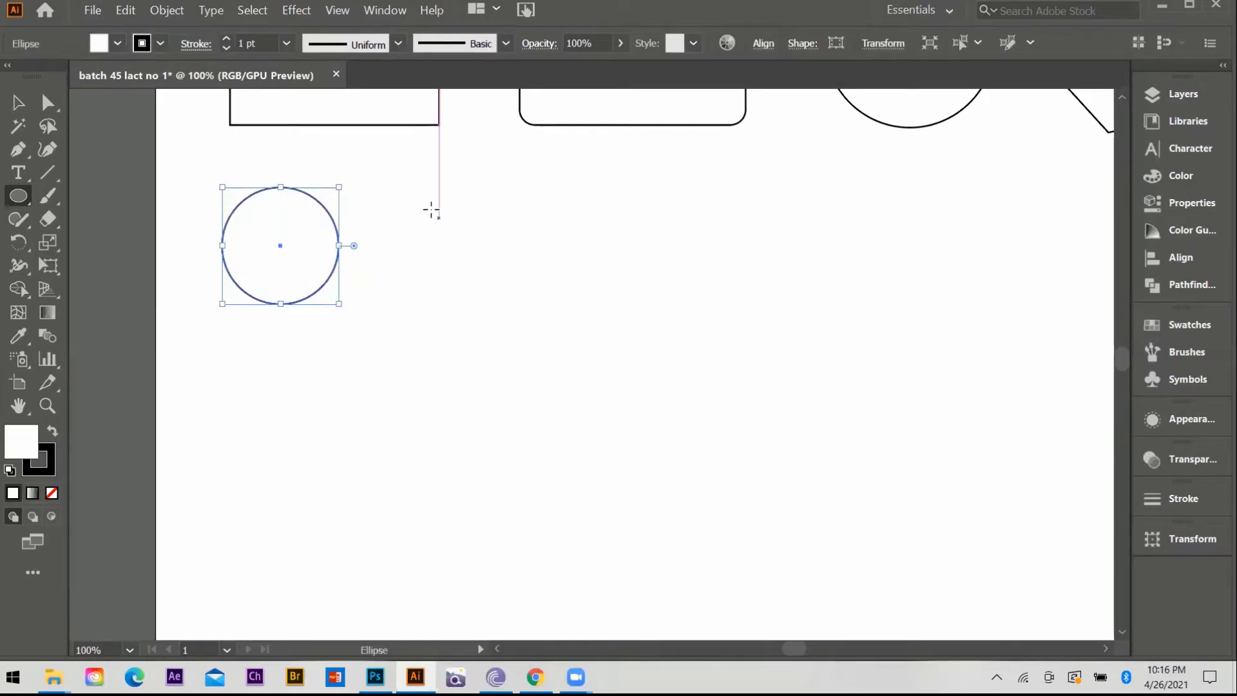
Try drawing a second circle about 95 px wide freehand beside the small circle, and undo it.
mouse_move(419, 198)
left_mouse_down()
mouse_move(546, 343)
mouse_move(510, 399)
left_mouse_up()
mouse_move(891, 358)
left_mouse_down()
mouse_move(613, 337)
mouse_move(596, 257)
mouse_move(575, 348)
mouse_move(524, 320)
mouse_move(655, 527)
mouse_move(646, 493)
mouse_move(702, 616)
mouse_move(560, 416)
mouse_move(602, 543)
mouse_move(676, 541)
mouse_move(447, 317)
left_mouse_up()
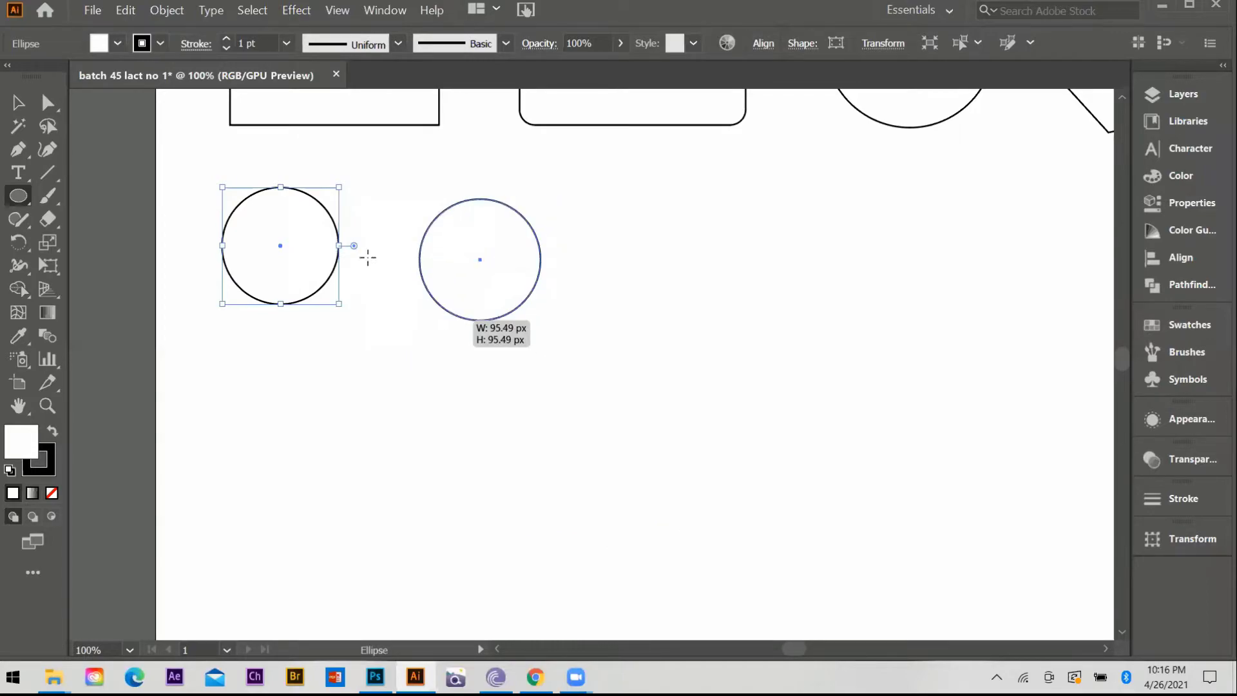
key("ctrl+z")
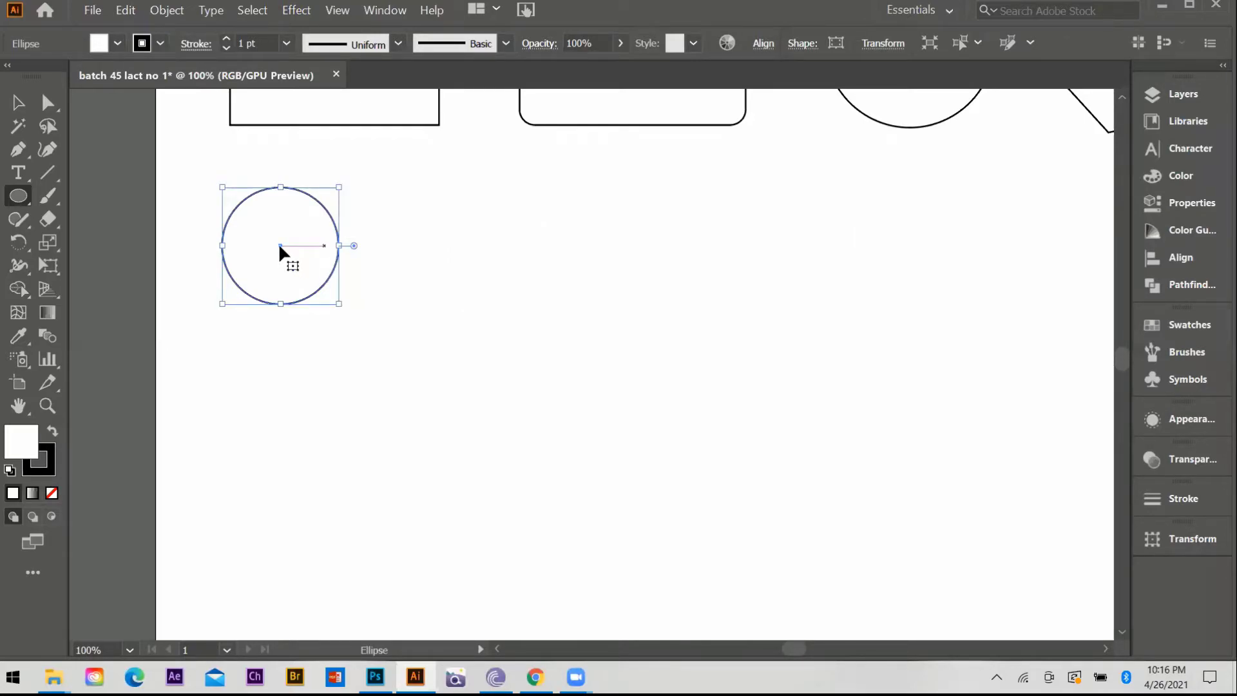
Duplicate the small circle about 101 px straight to its right with the Selection tool, undoing the first two practice copies.
key("v")
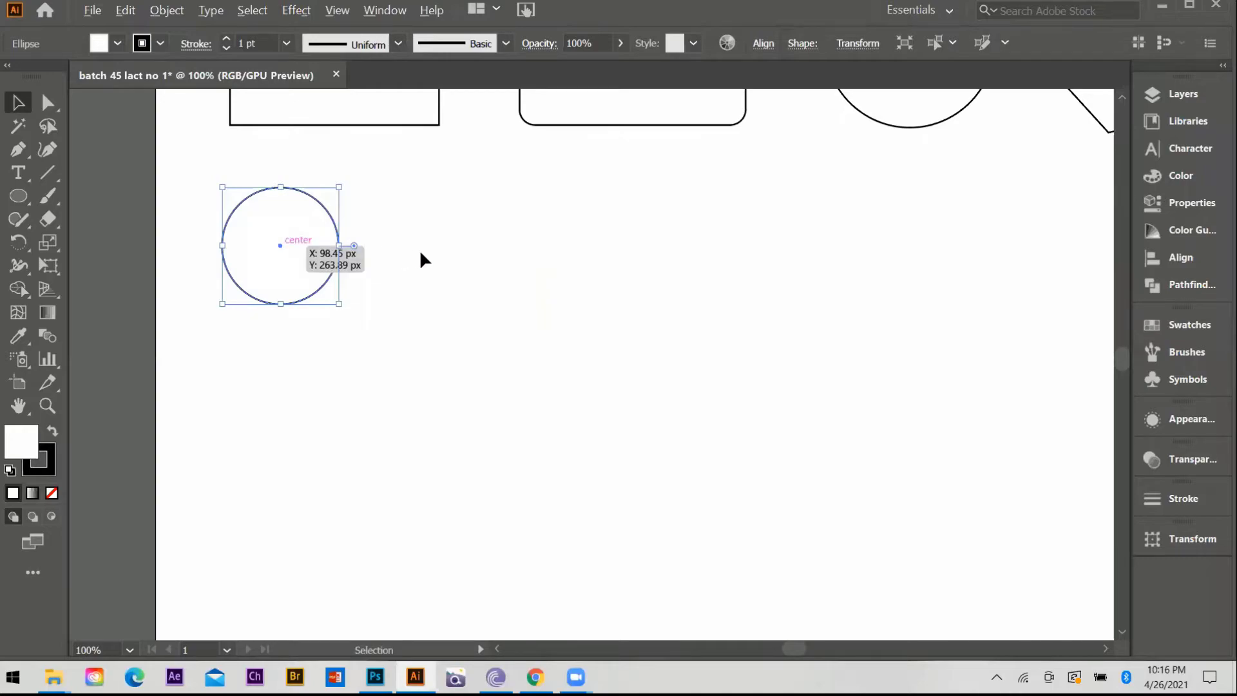
left_click_drag(281, 246, 408, 245)
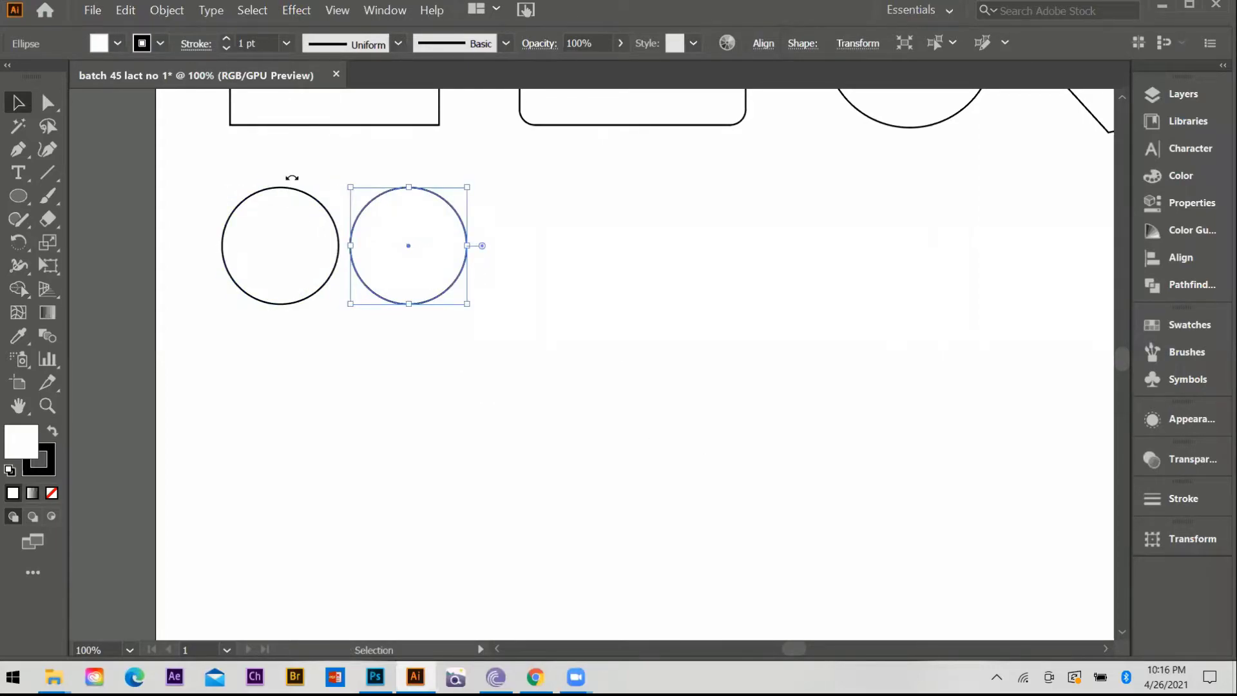
key("ctrl+z")
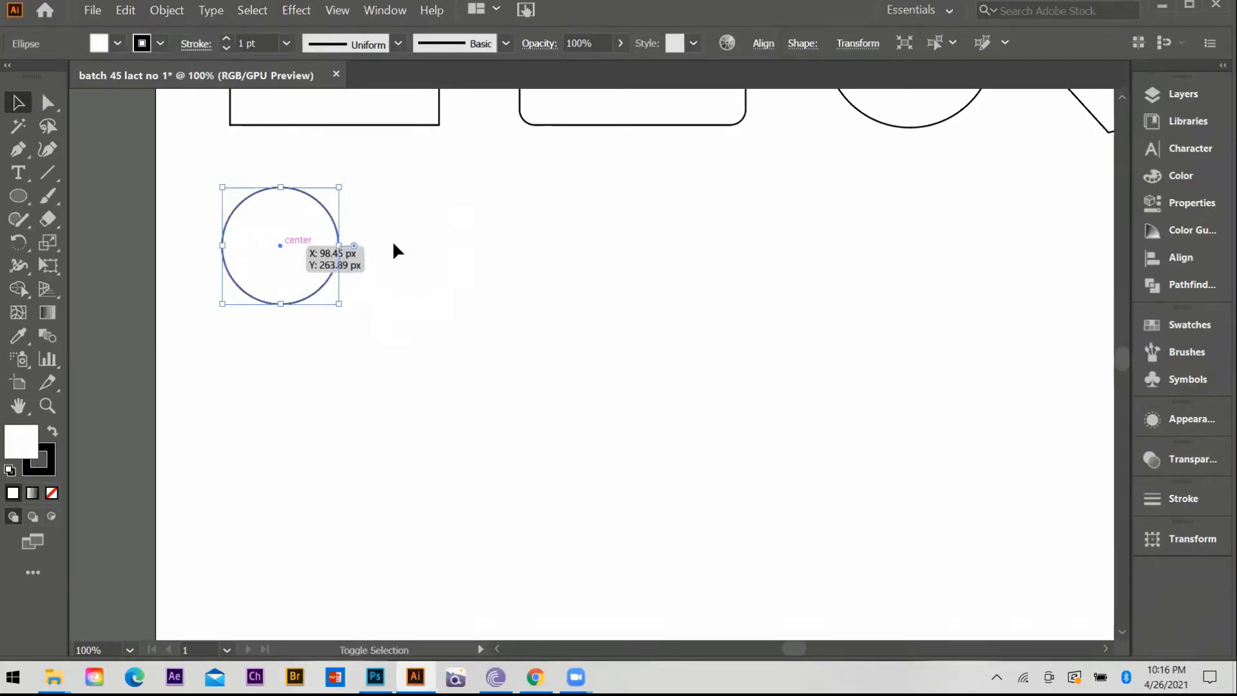
left_click(281, 246, "shift")
left_click(280, 244)
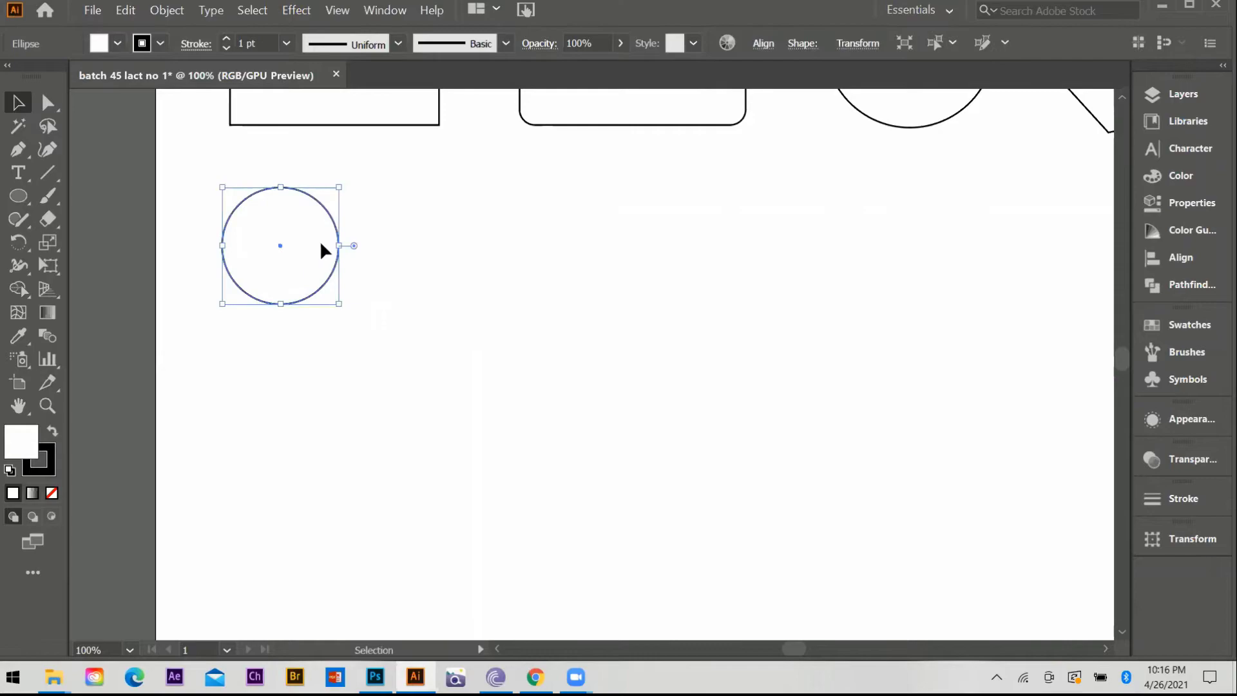
left_click_drag(281, 246, 391, 245)
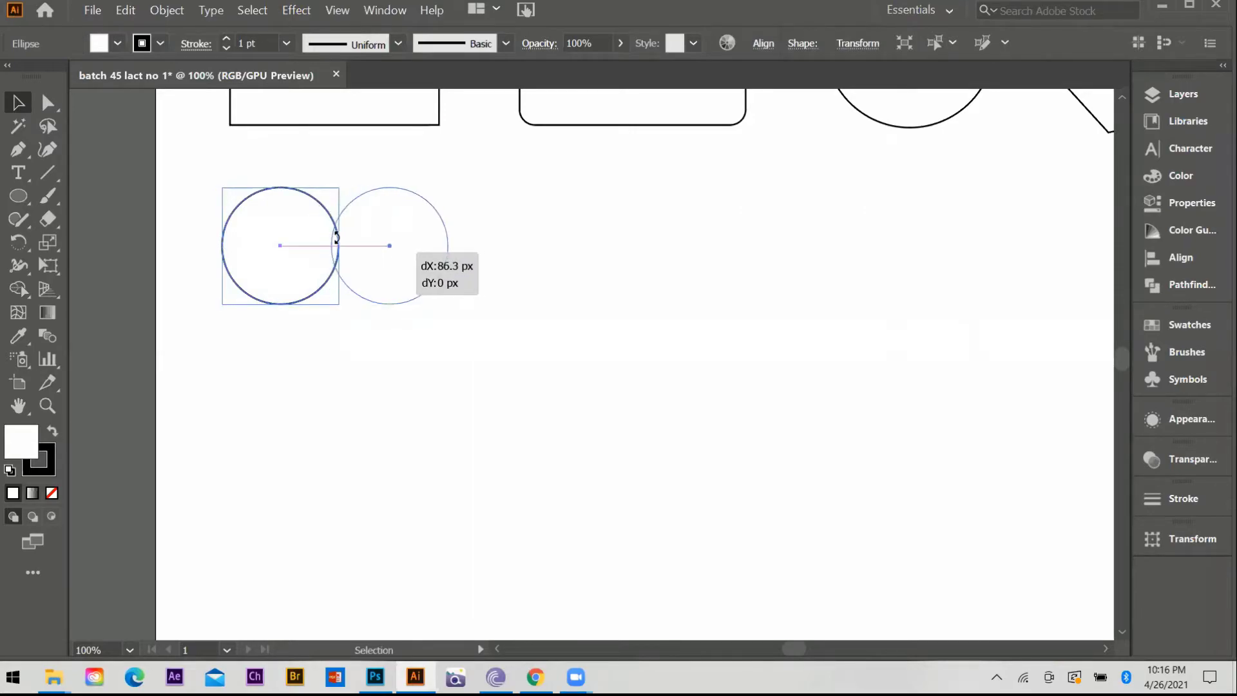
key("ctrl+z")
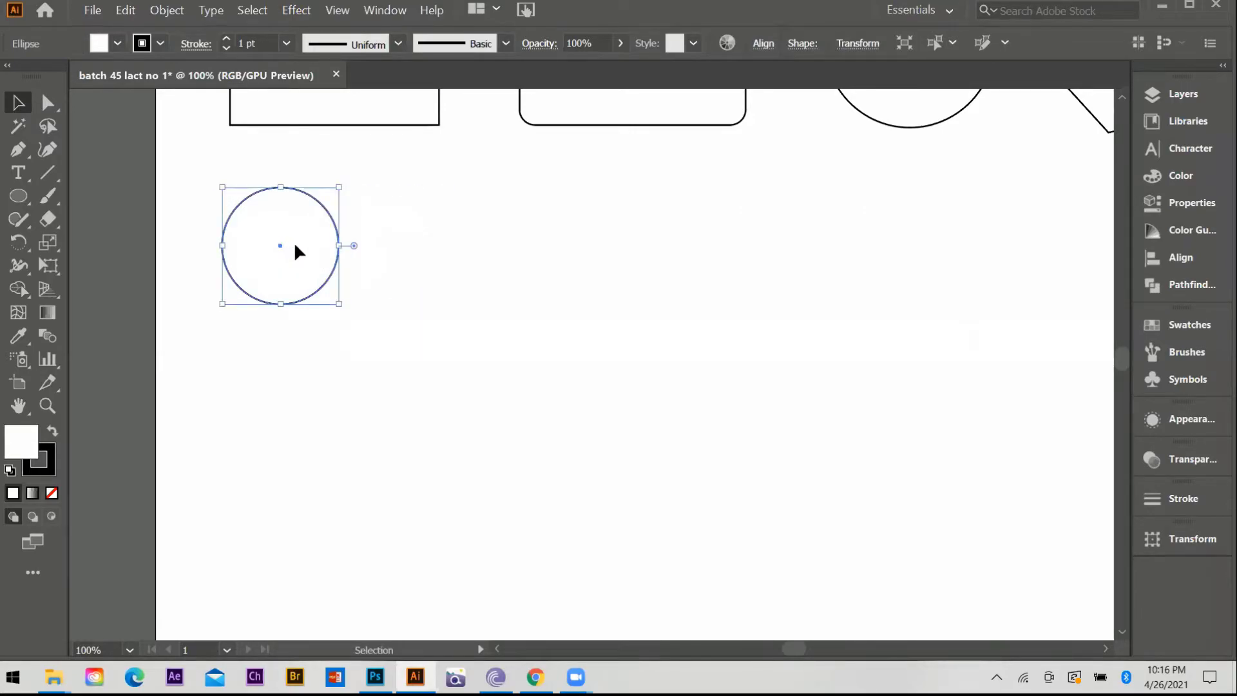
left_click_drag(293, 247, 407, 260)
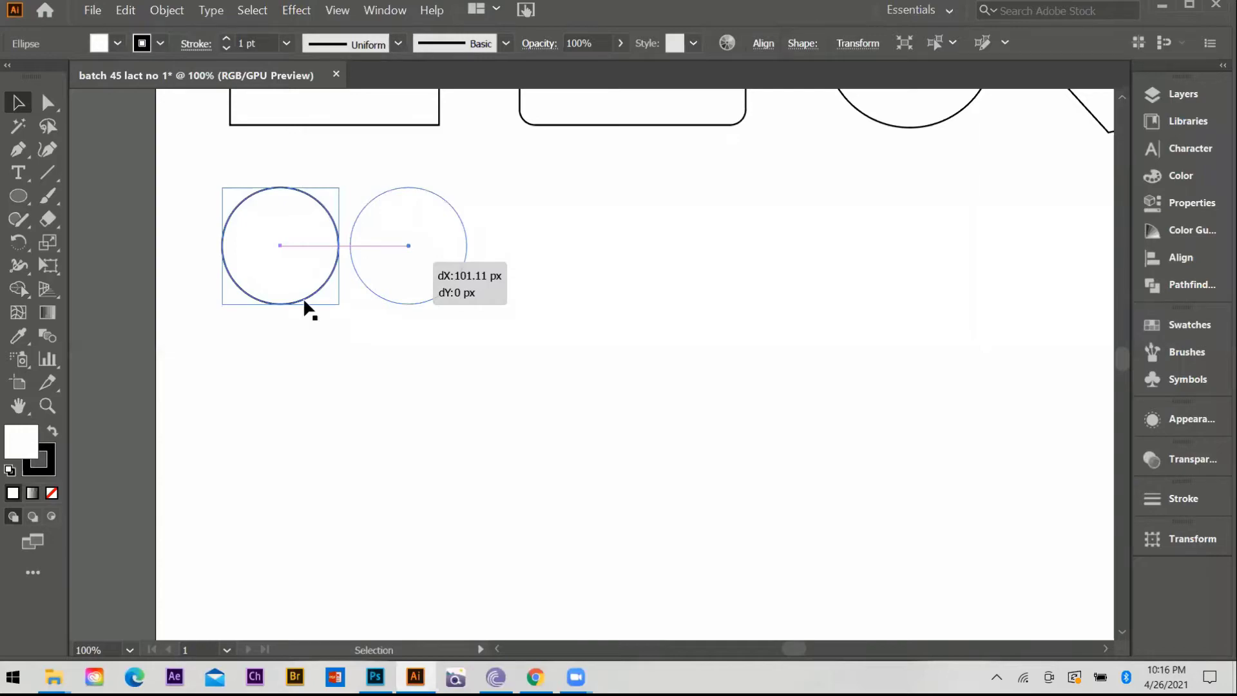
left_click_drag(304, 301, 480, 250)
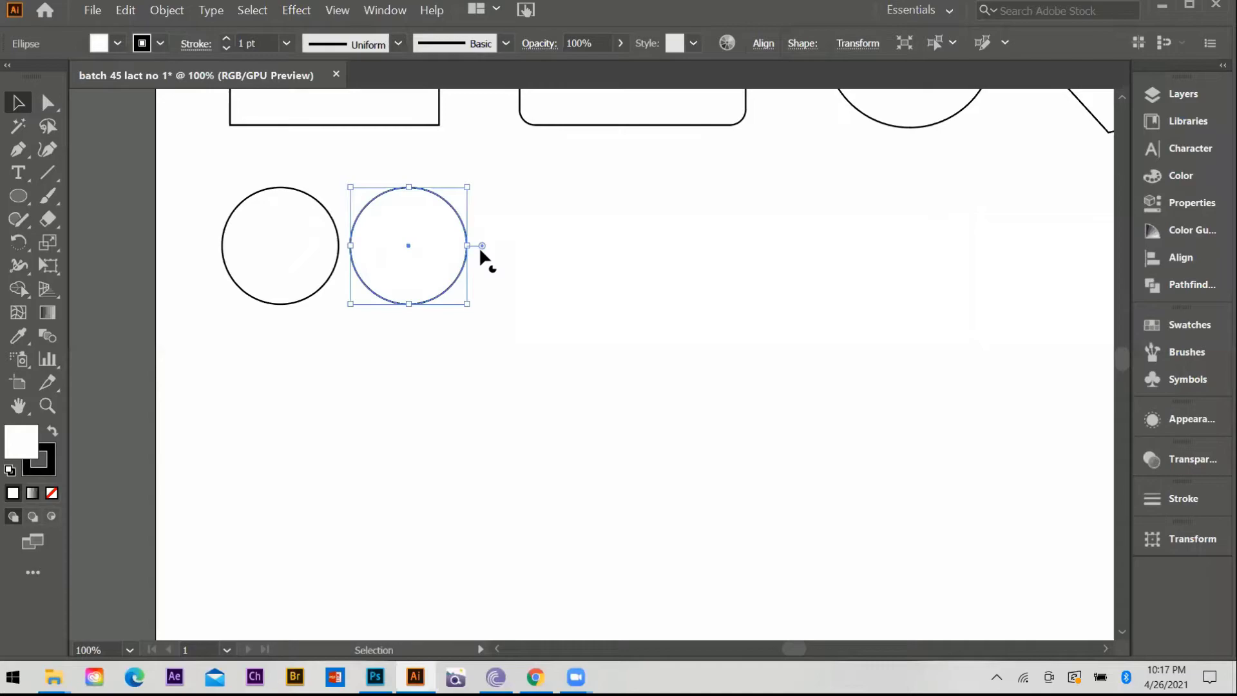
Repeat the circle duplication seven times to form an evenly spaced row of nine circles, and deselect.
key("ctrl+d")
key("ctrl+d")
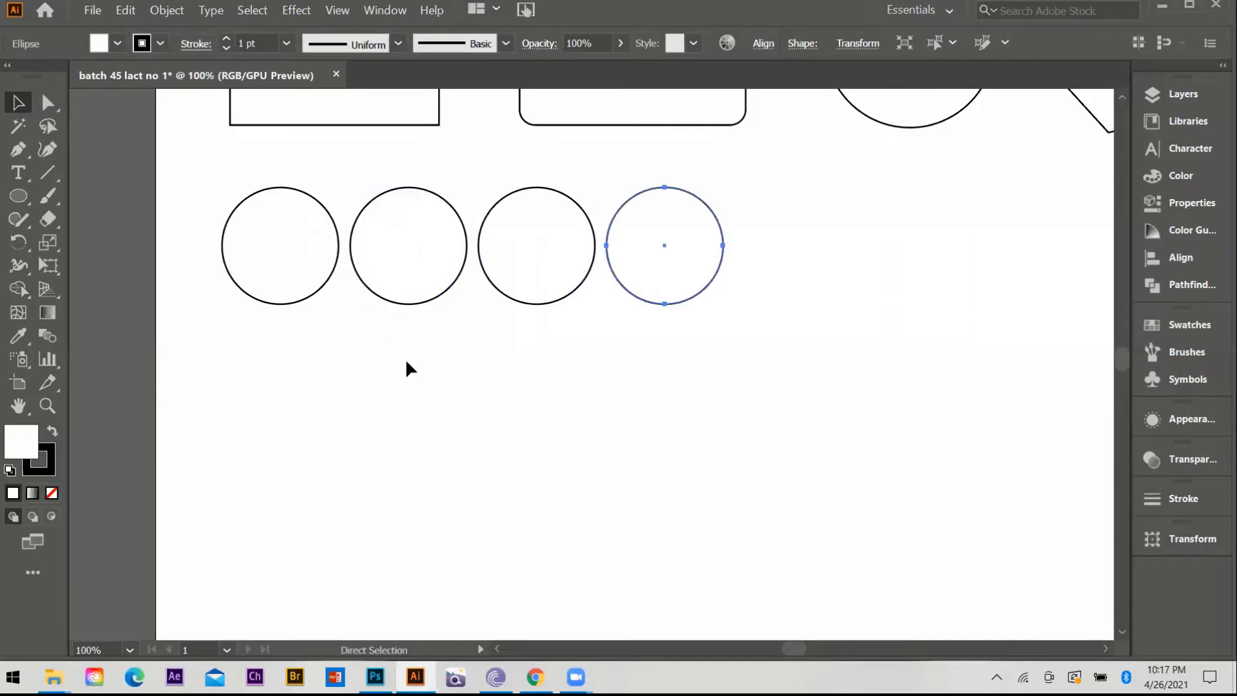
key("ctrl+d")
key("ctrl+d")
key("ctrl+d")
key("ctrl+d")
key("ctrl+minus")
key("ctrl+minus")
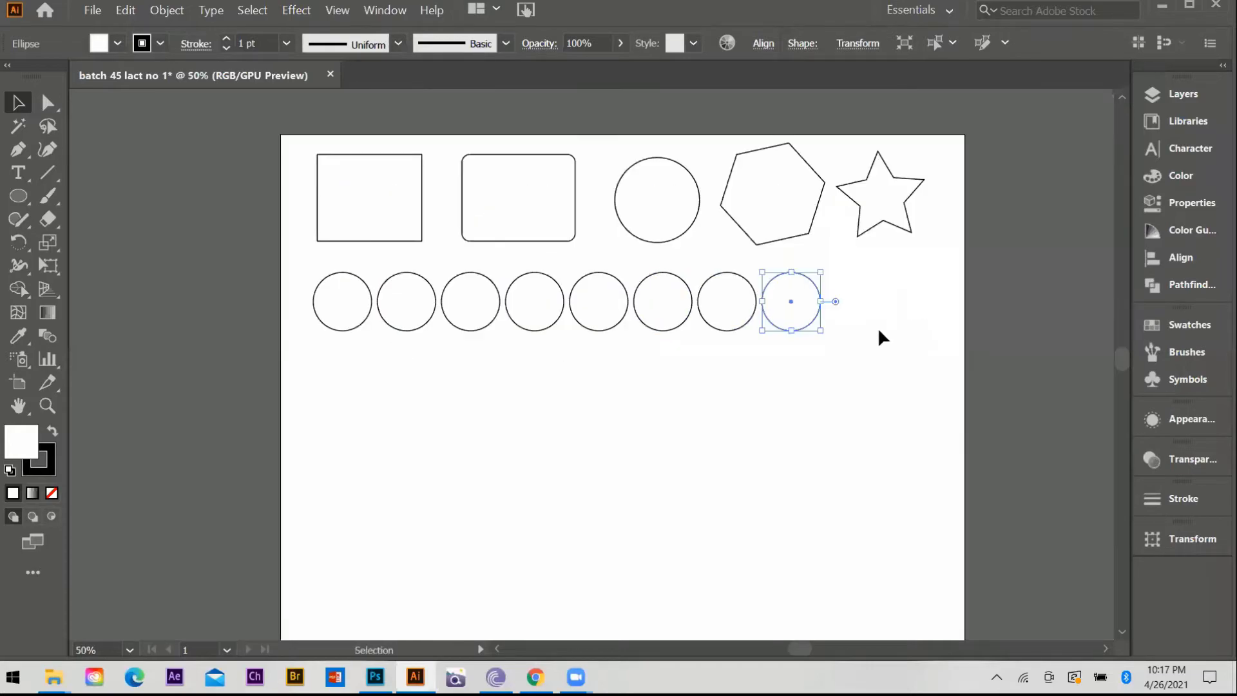
key("ctrl+d")
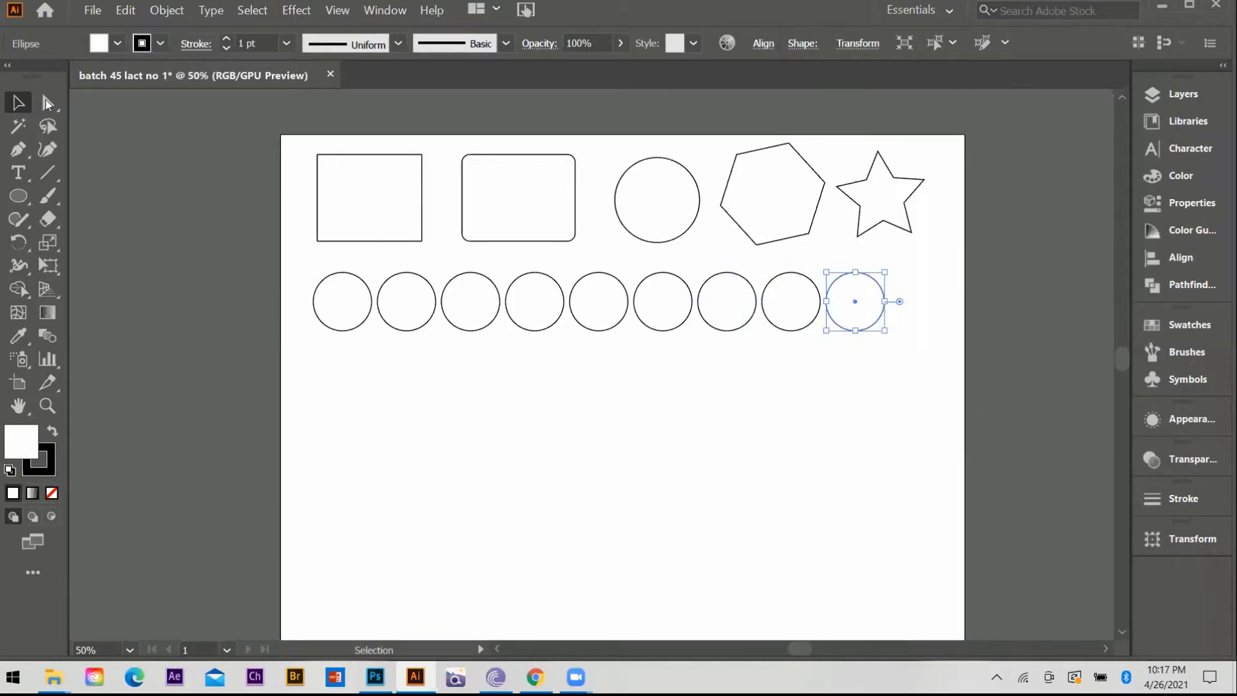
left_click(112, 250)
Try duplicating the whole row of nine circles as a staggered second row directly beneath, and undo the copy.
key("ctrl+equal")
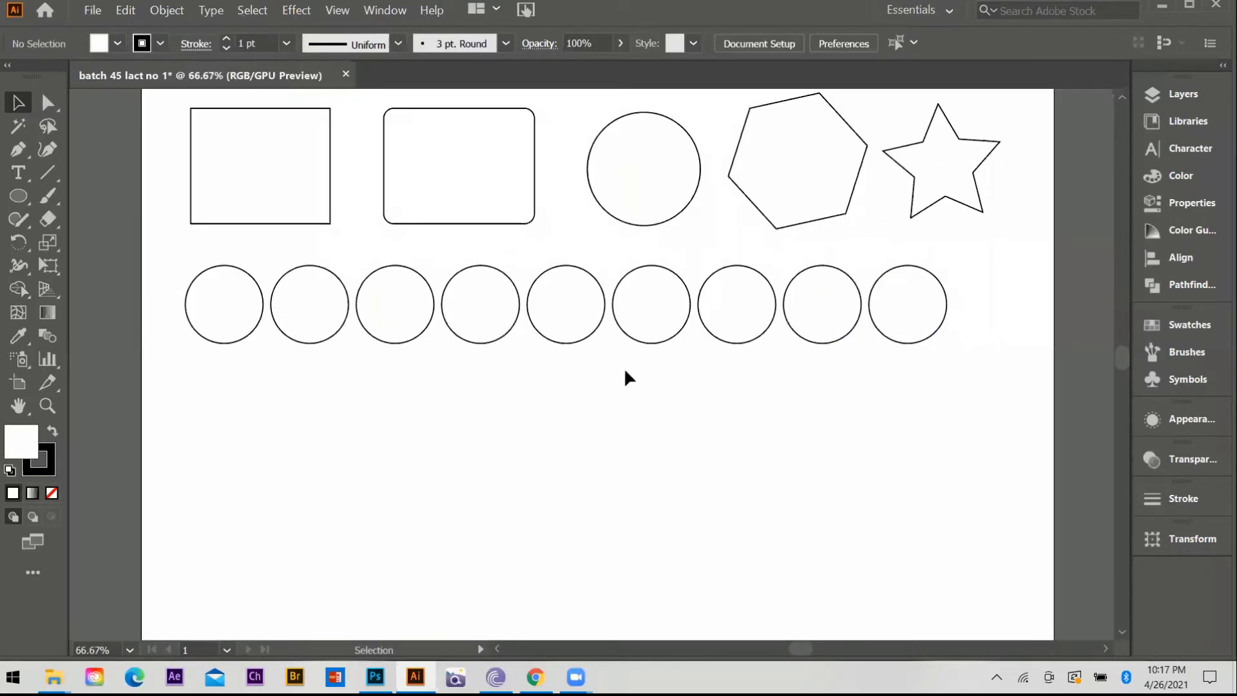
left_click(833, 301)
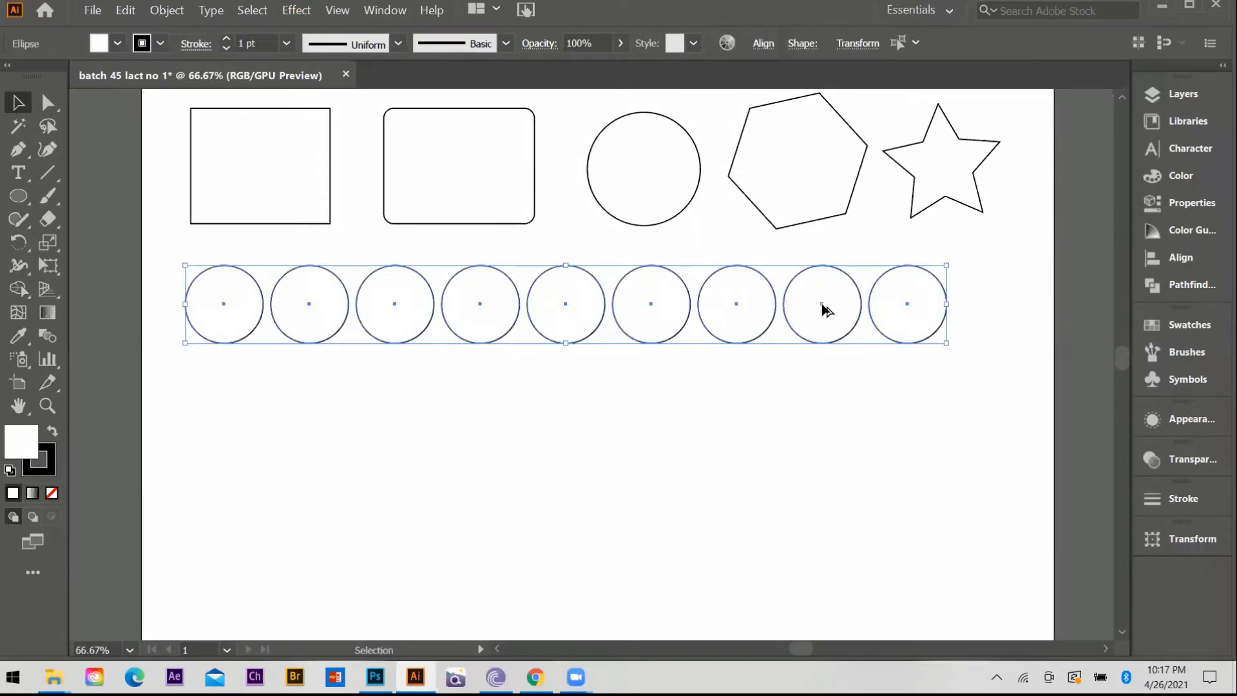
left_click_drag(749, 381, 785, 385)
left_click(828, 406)
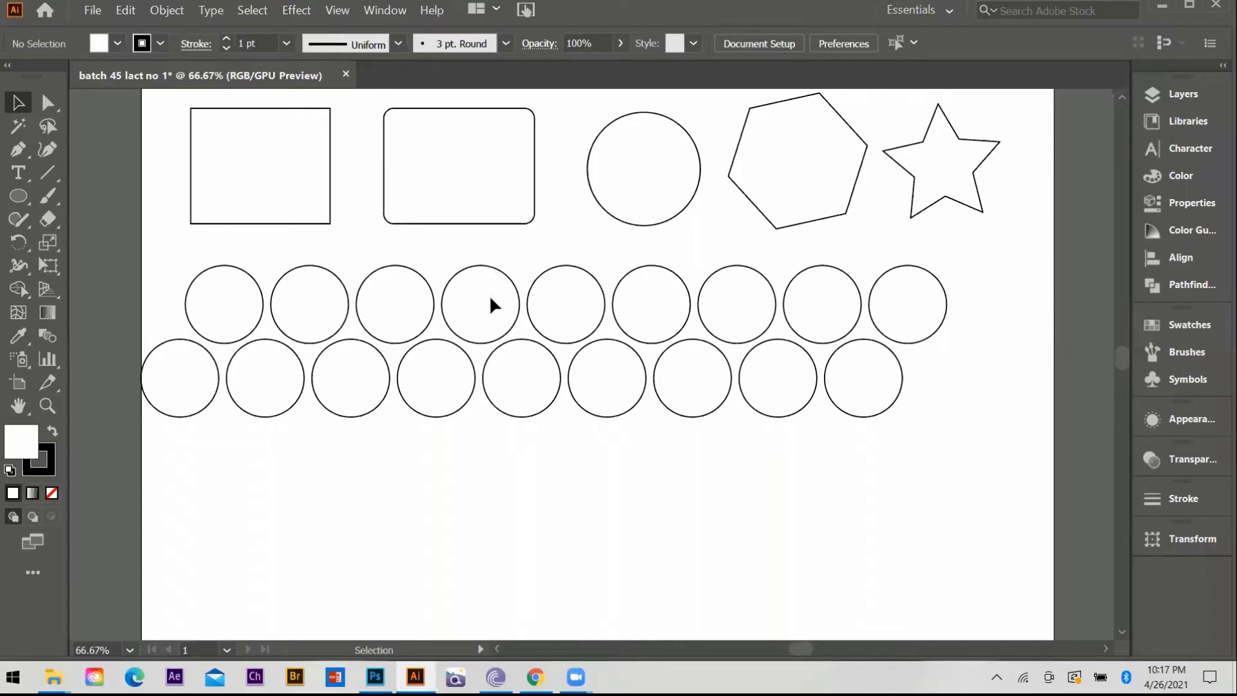
key("ctrl+z")
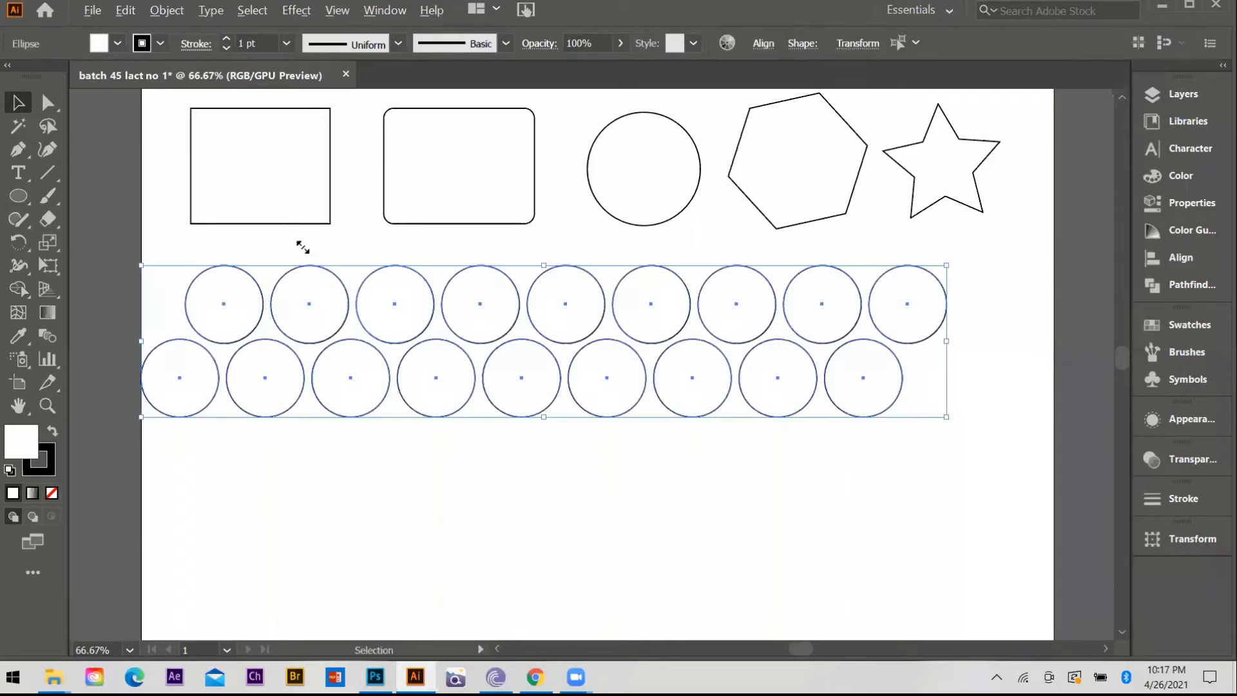
key("ctrl+minus")
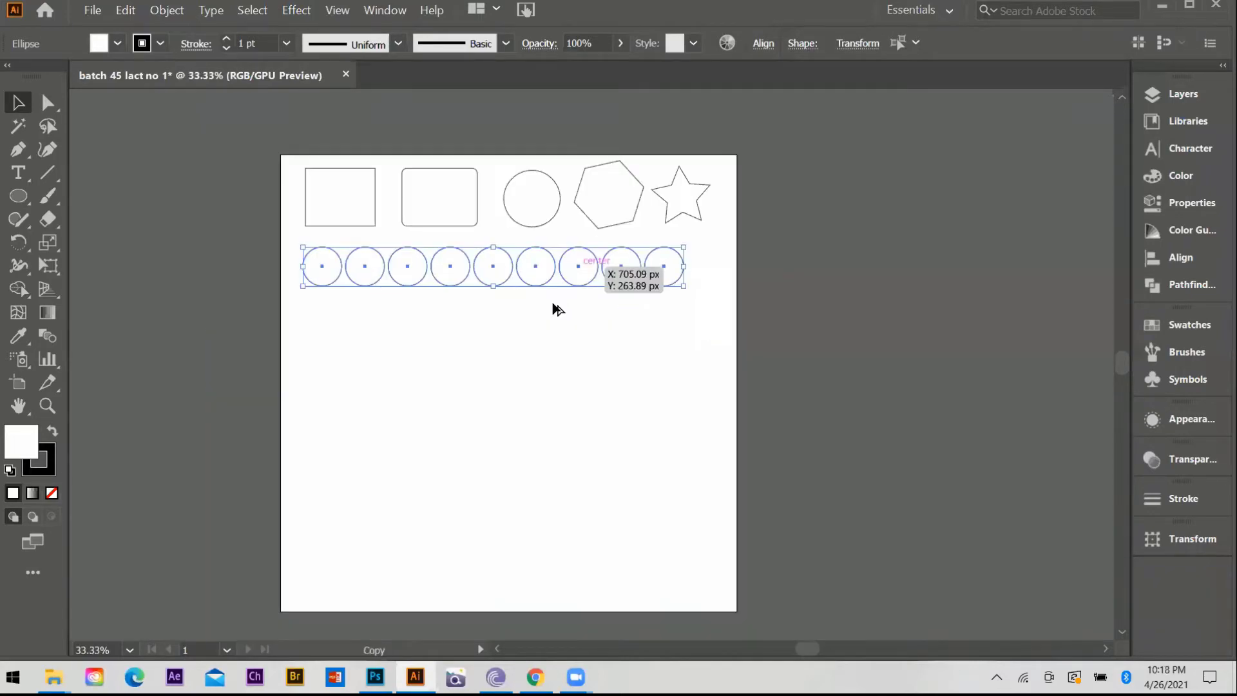
Duplicate the circle row as a staggered row beneath it, and copy both rows downward at about 184 px intervals to make eight rows.
left_click_drag(558, 310, 608, 394)
left_click(620, 266, "shift")
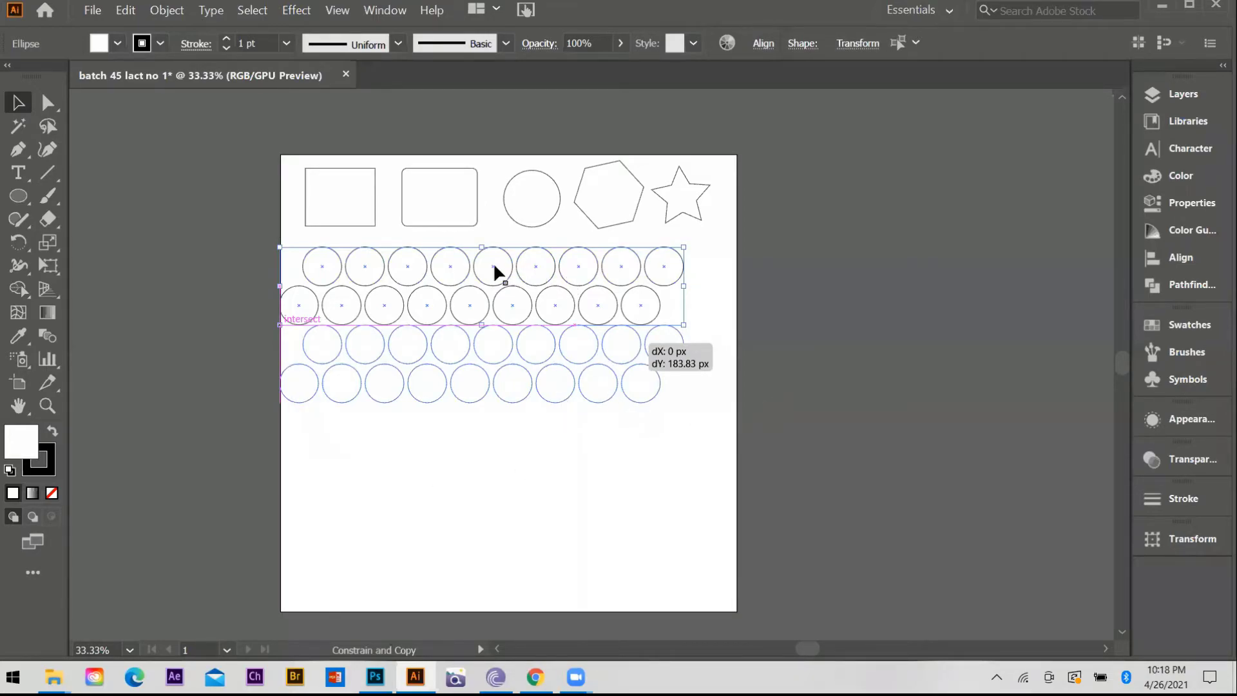
key("ctrl+d")
key("ctrl+d")
left_click(728, 299)
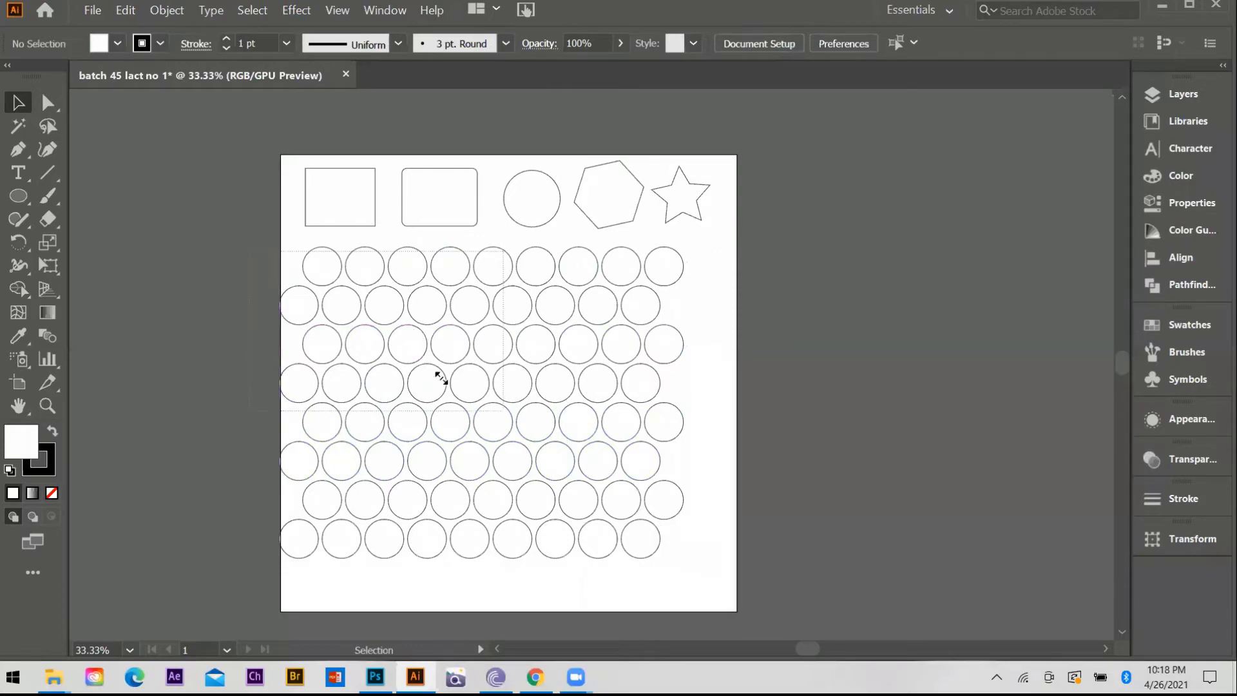
Select the whole circle pattern and scale it down proportionally to a small block beneath the square-cornered rectangle.
left_click(558, 462)
left_click_drag(505, 423, 540, 471)
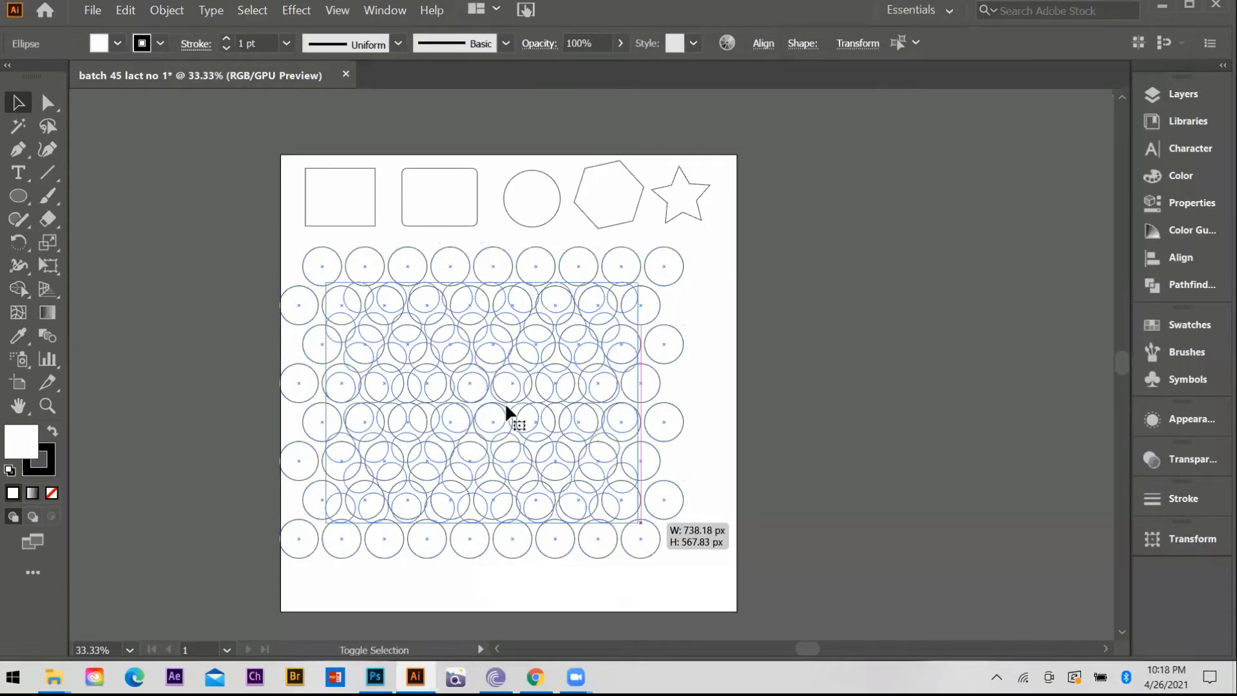
left_click_drag(660, 520, 692, 543)
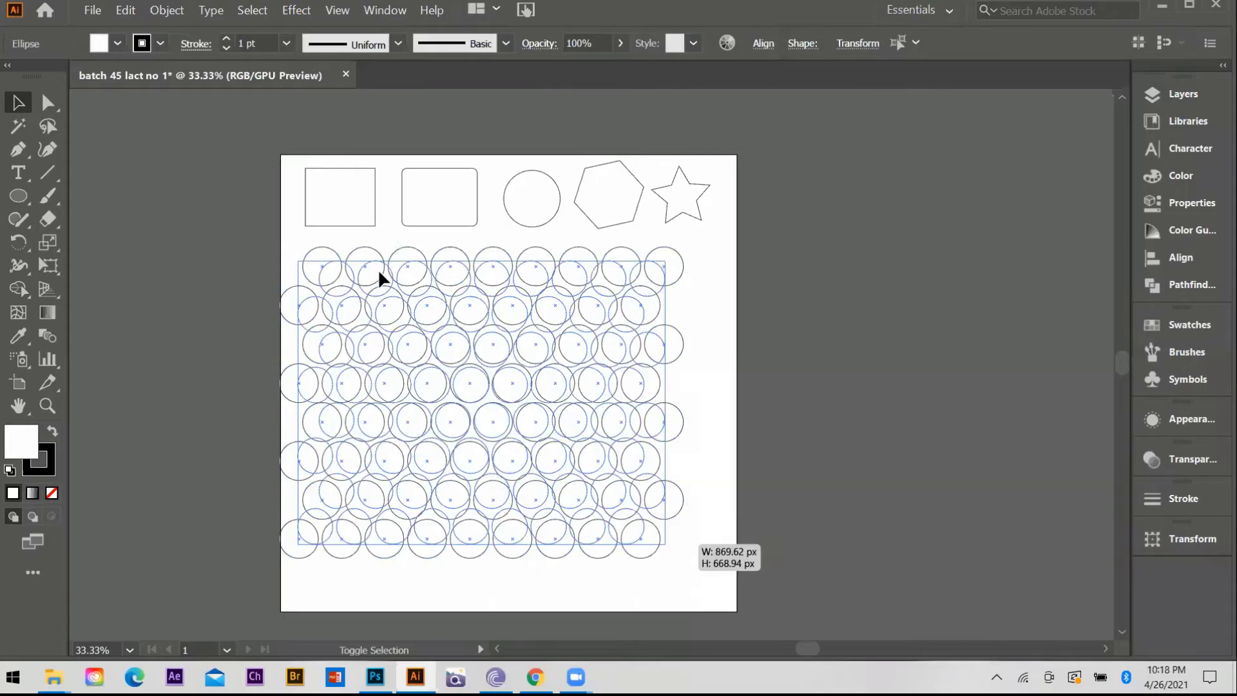
left_click_drag(357, 323, 291, 360)
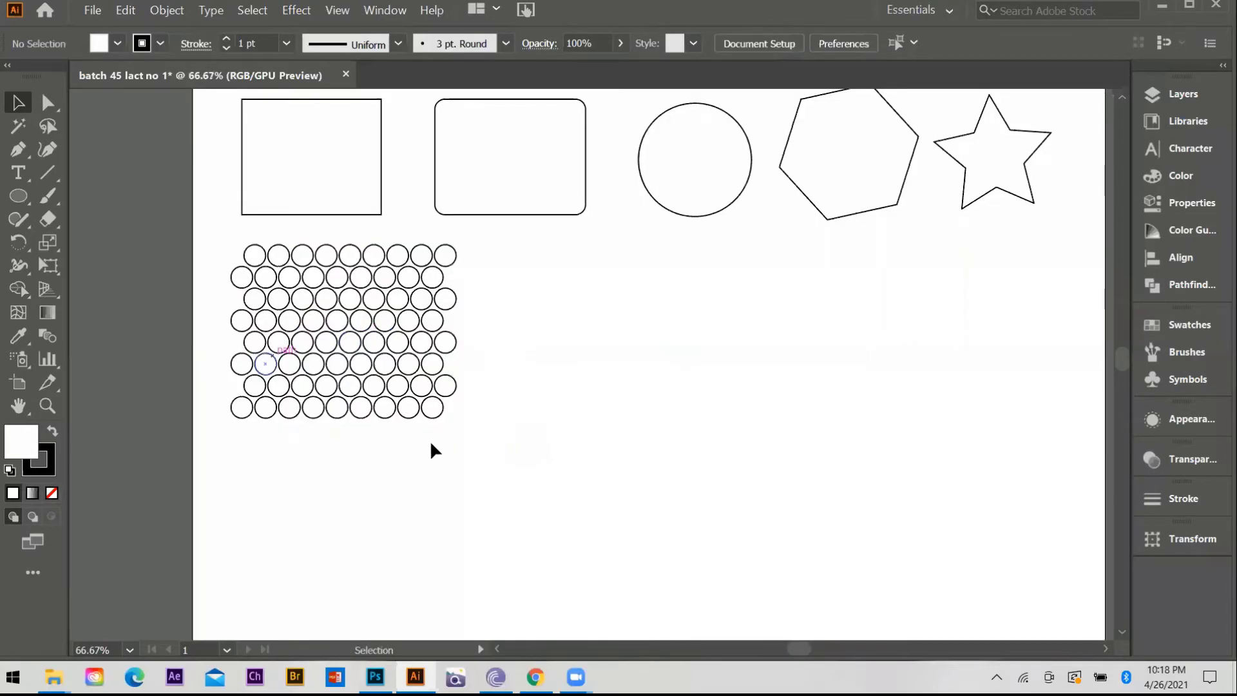
Swap the circle pattern's fill and stroke to get a black fill with white stroke, and make the stroke color active.
left_click(449, 418)
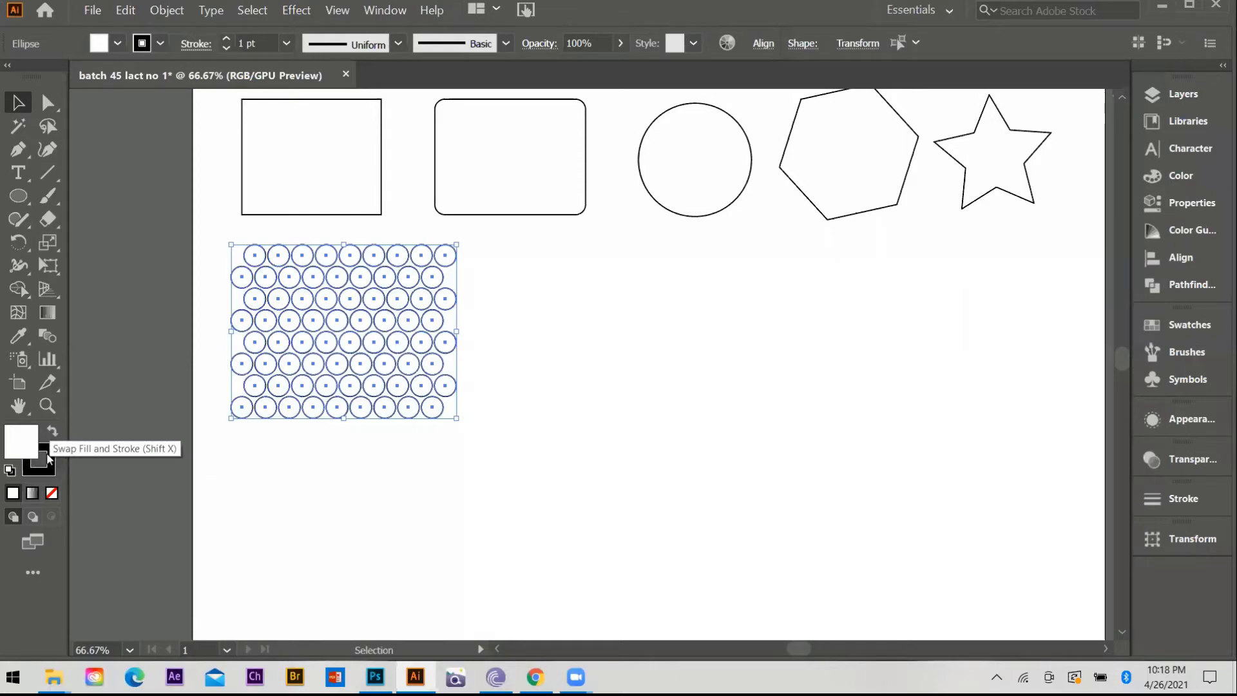
key("shift+x")
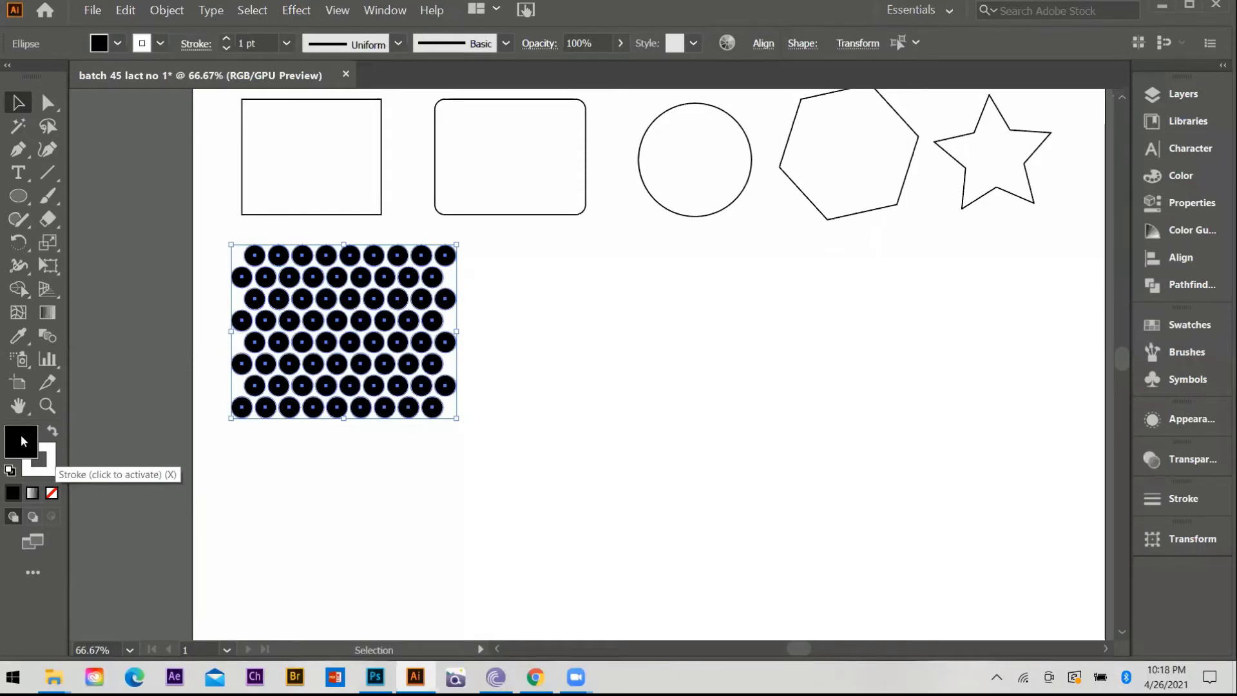
left_click(49, 459)
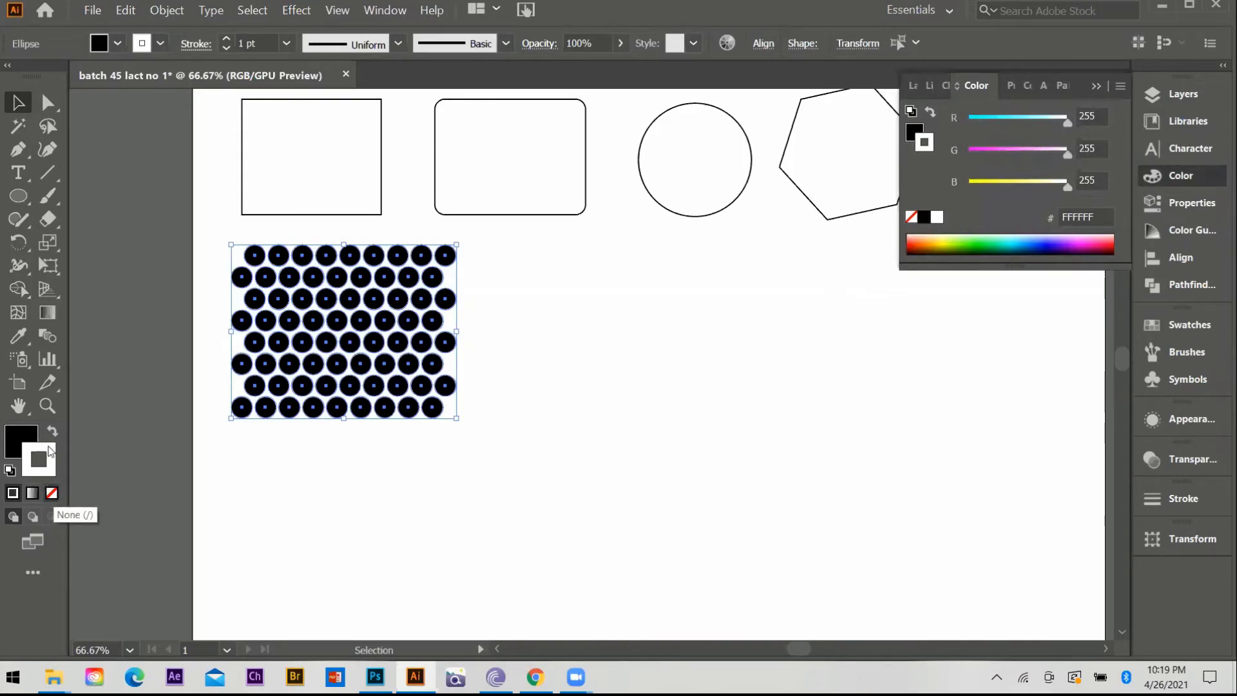
Remove the stroke from the selected circle pattern, keeping its black fill, and deselect it.
key("slash")
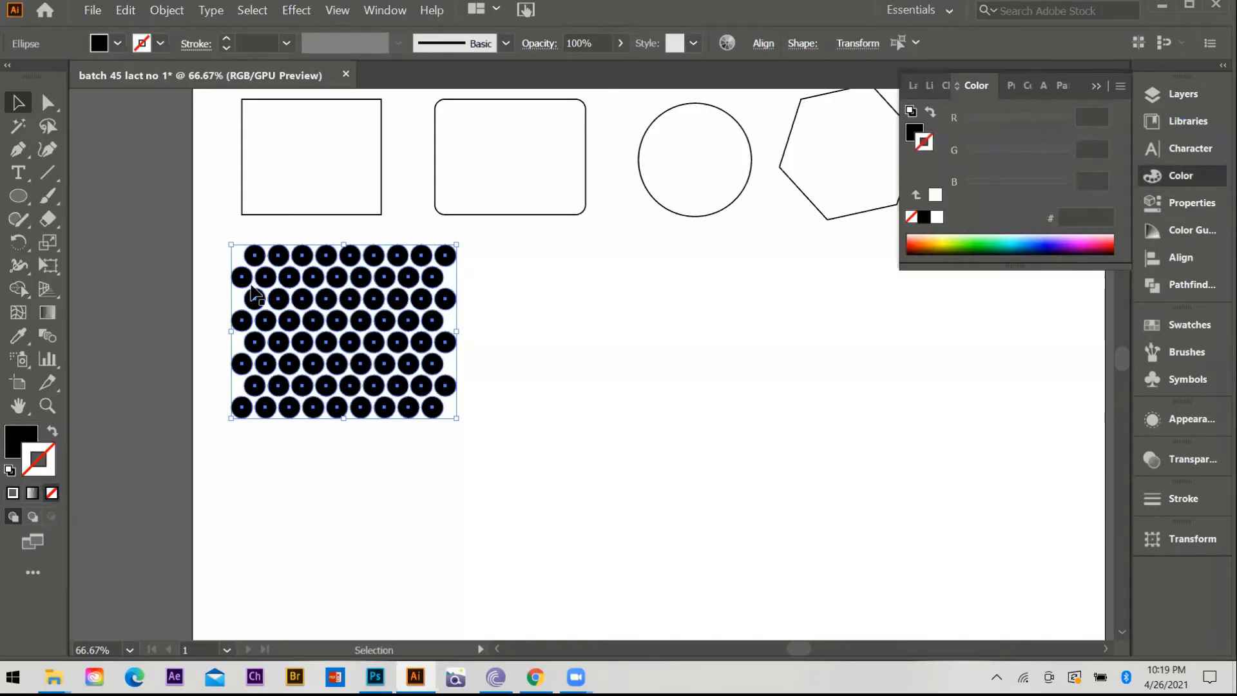
left_click(138, 240)
scroll(594, 318, "down", 2)
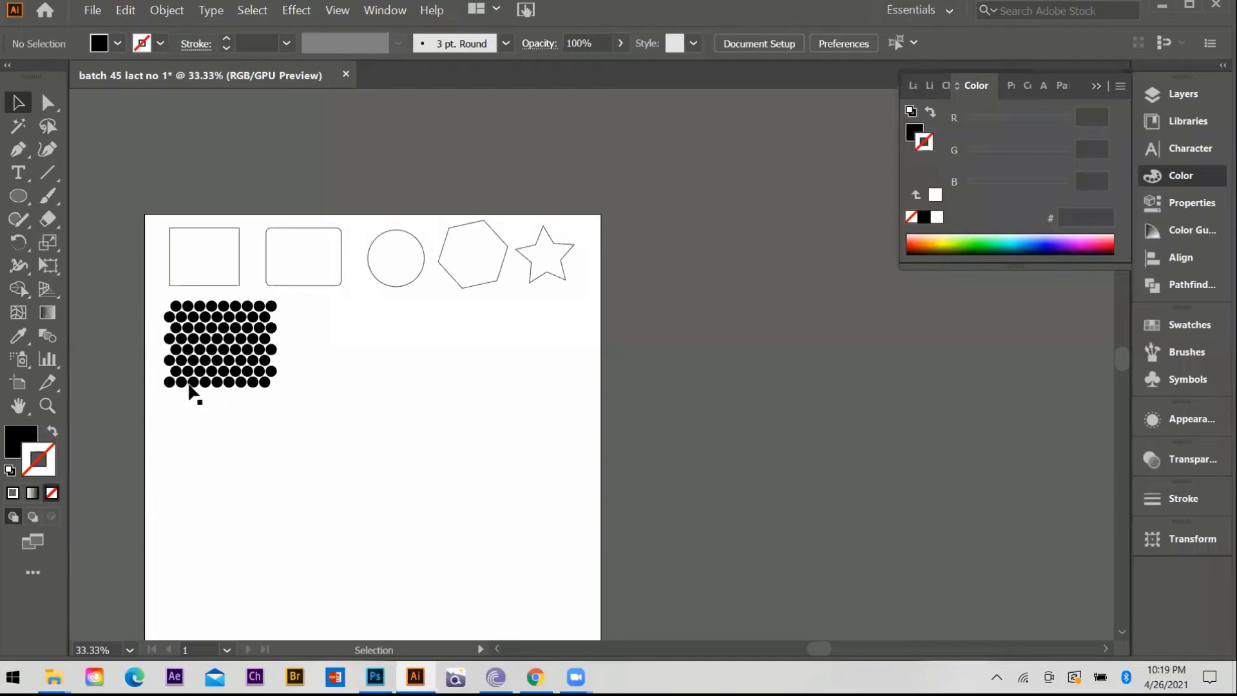
Fill the five basic shapes above the circle pattern with solid black and no stroke.
key("ctrl+alt+2")
key("ctrl+z")
scroll(663, 226, "up", 2)
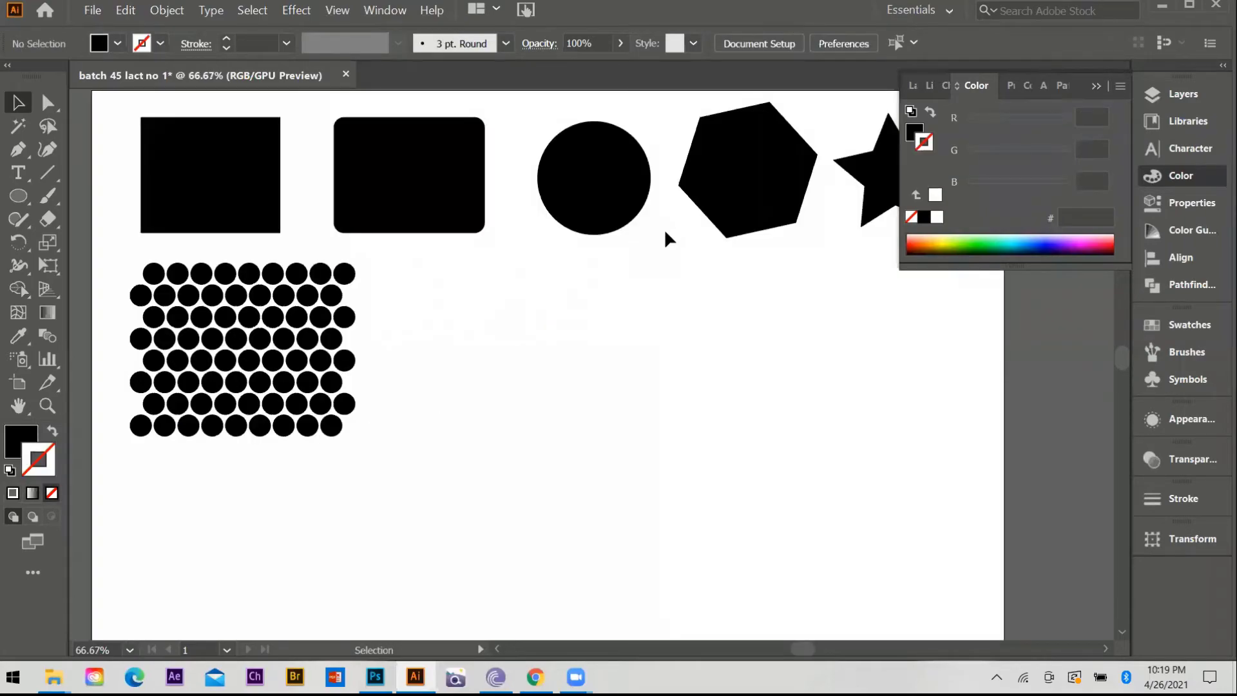
scroll(663, 235, "down", 1)
scroll(372, 292, "up", 1)
Move the circle pattern slightly down and add the text "BASIC SHAPES" beneath the row of basic shapes.
left_click_drag(233, 303, 461, 446)
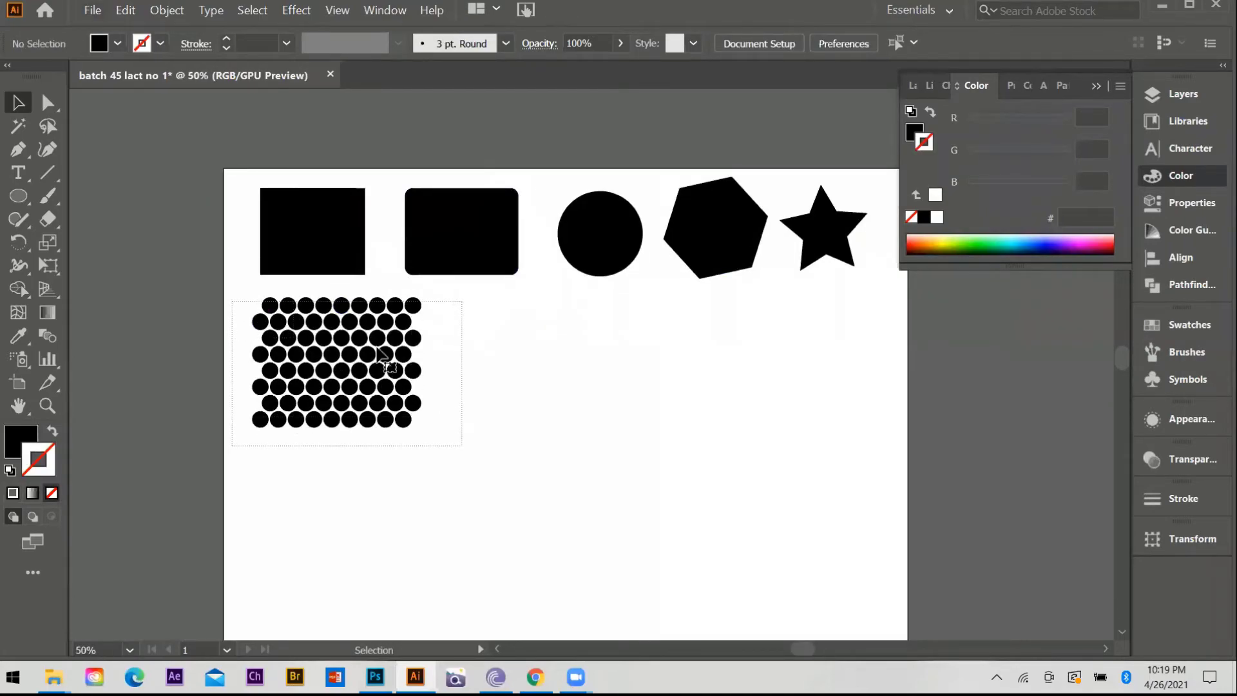
left_click_drag(377, 336, 379, 351)
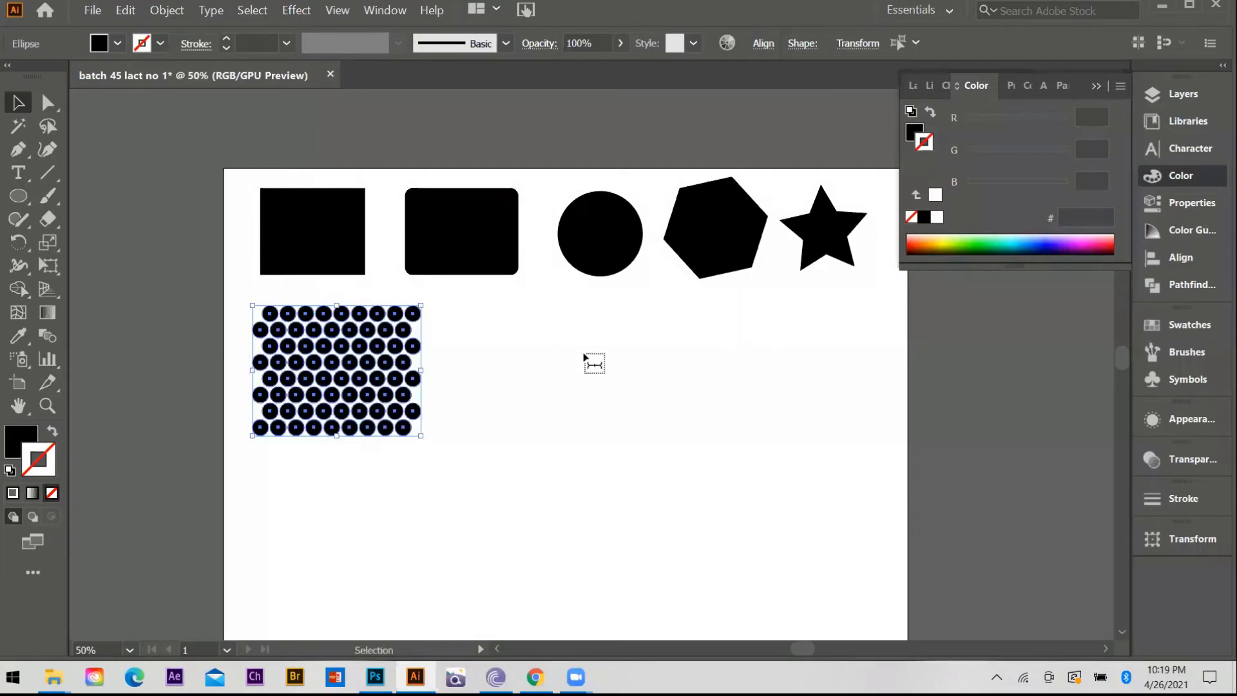
left_click(18, 173)
left_click(528, 288)
type("BASIC")
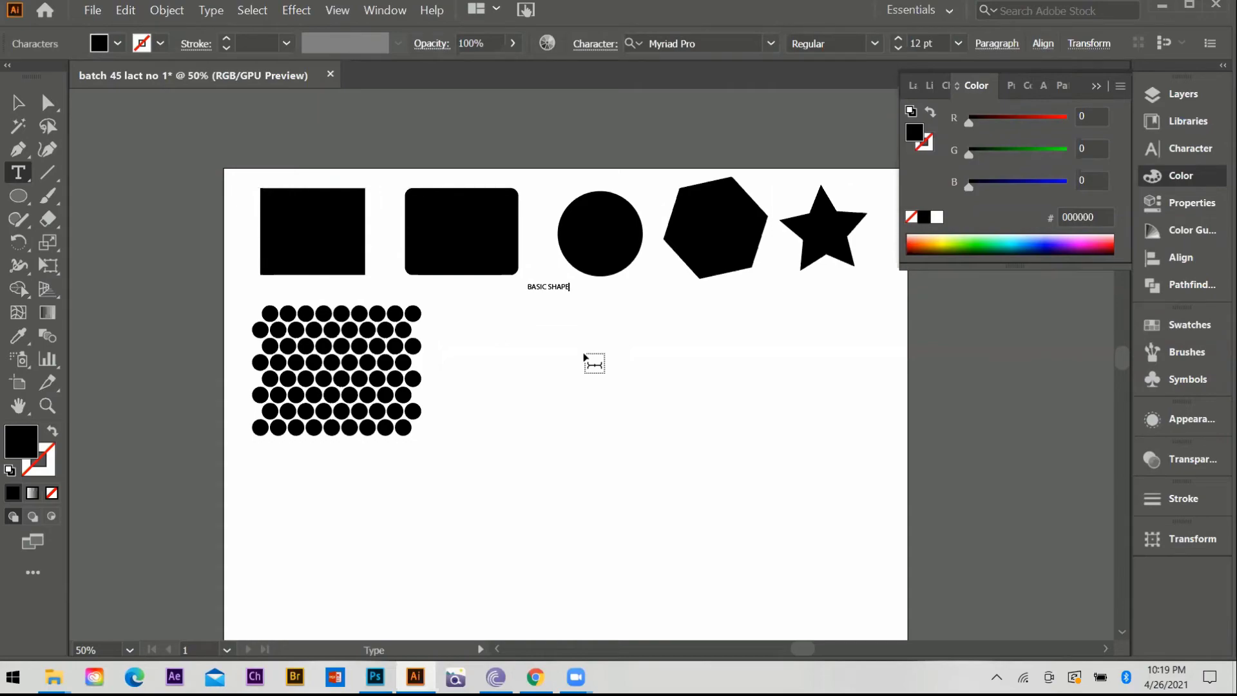
type("SHAPES")
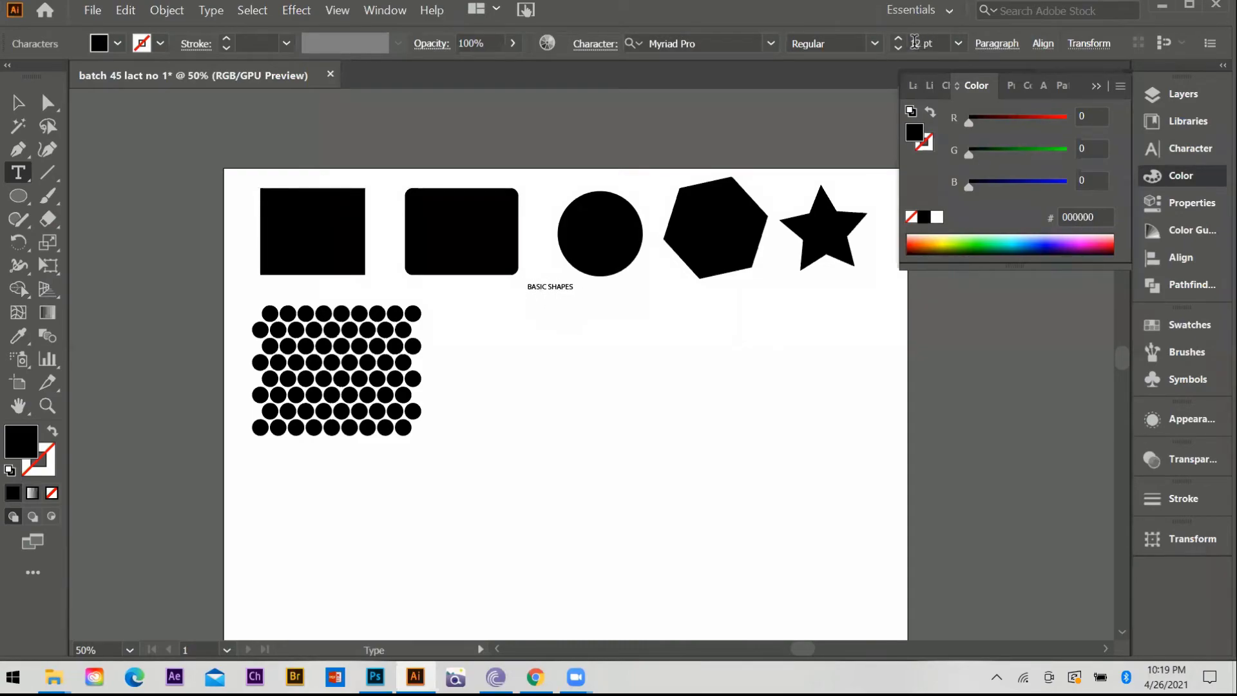
Set the "BASIC SHAPES" label's font size to 24 pt.
key("ctrl+a")
left_click(958, 43)
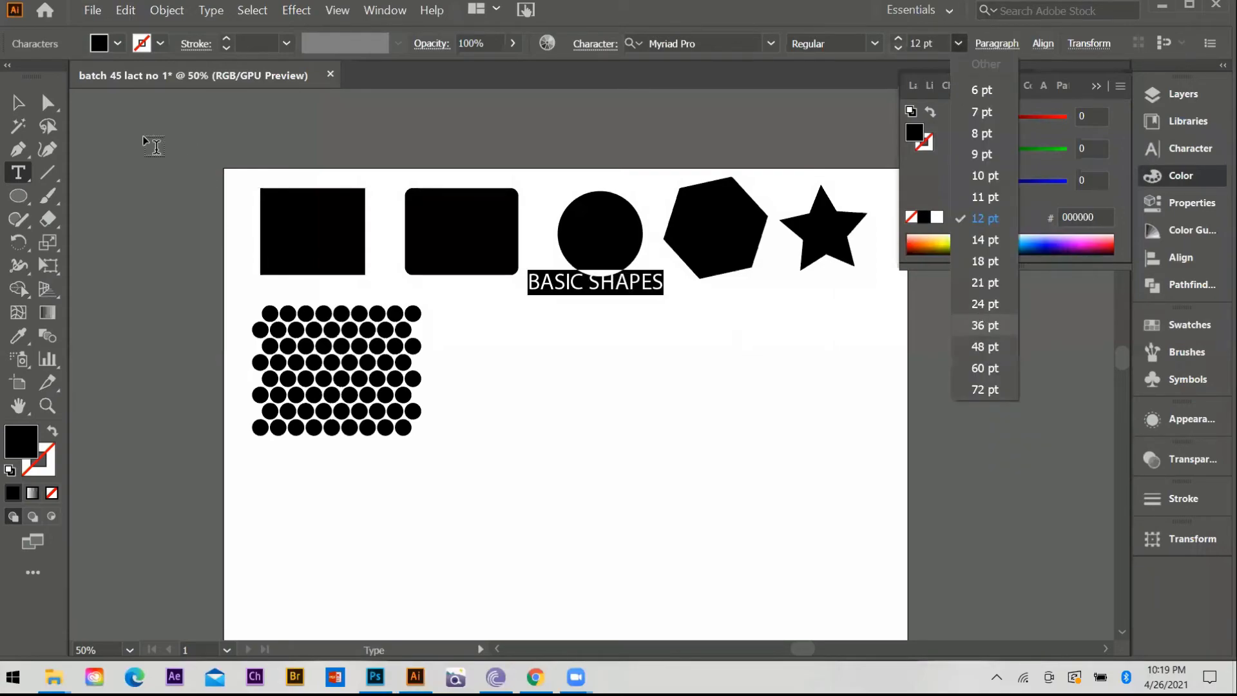
left_click(23, 105)
left_click(591, 295)
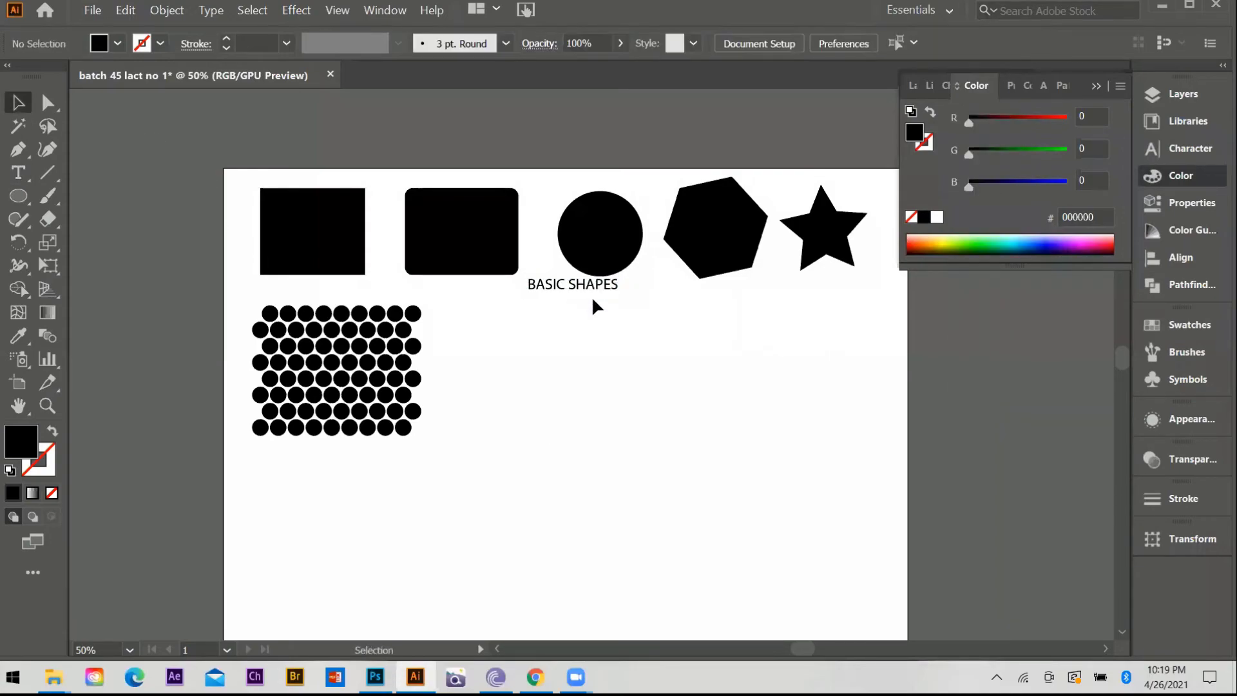
Duplicate the "BASIC SHAPES" label beneath the circle pattern and change the copy's text to "POLKA DOTS".
left_click_drag(593, 279, 354, 460)
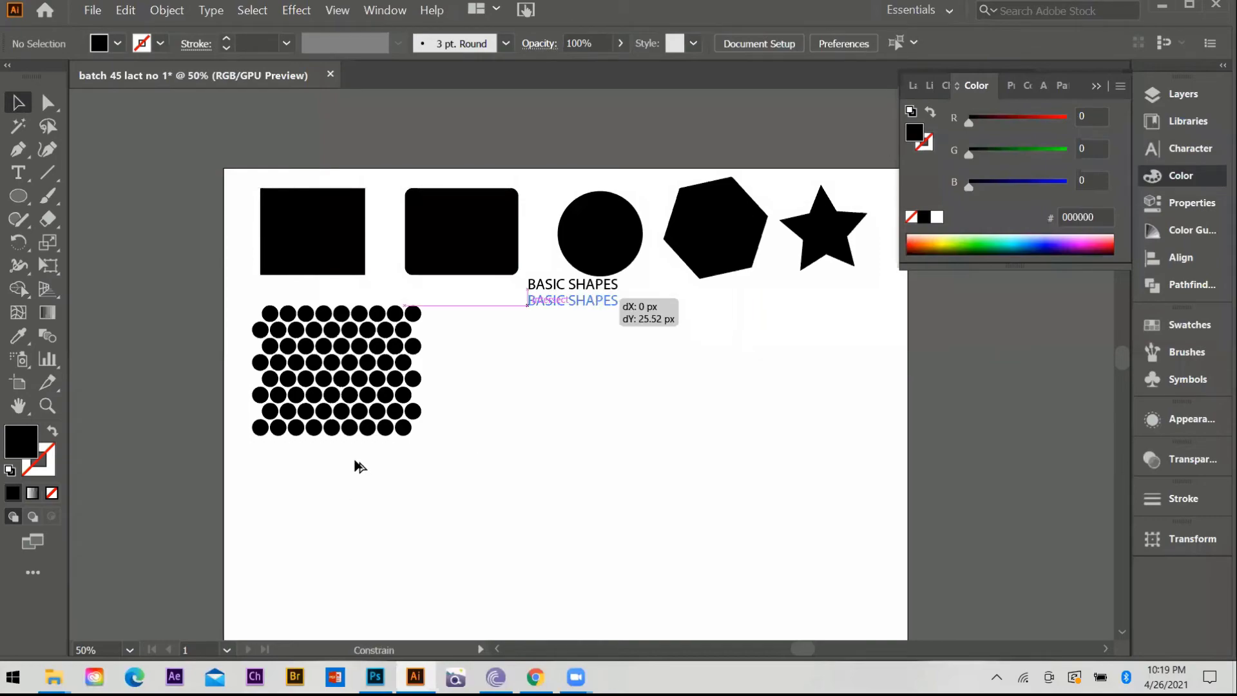
left_click(11, 180)
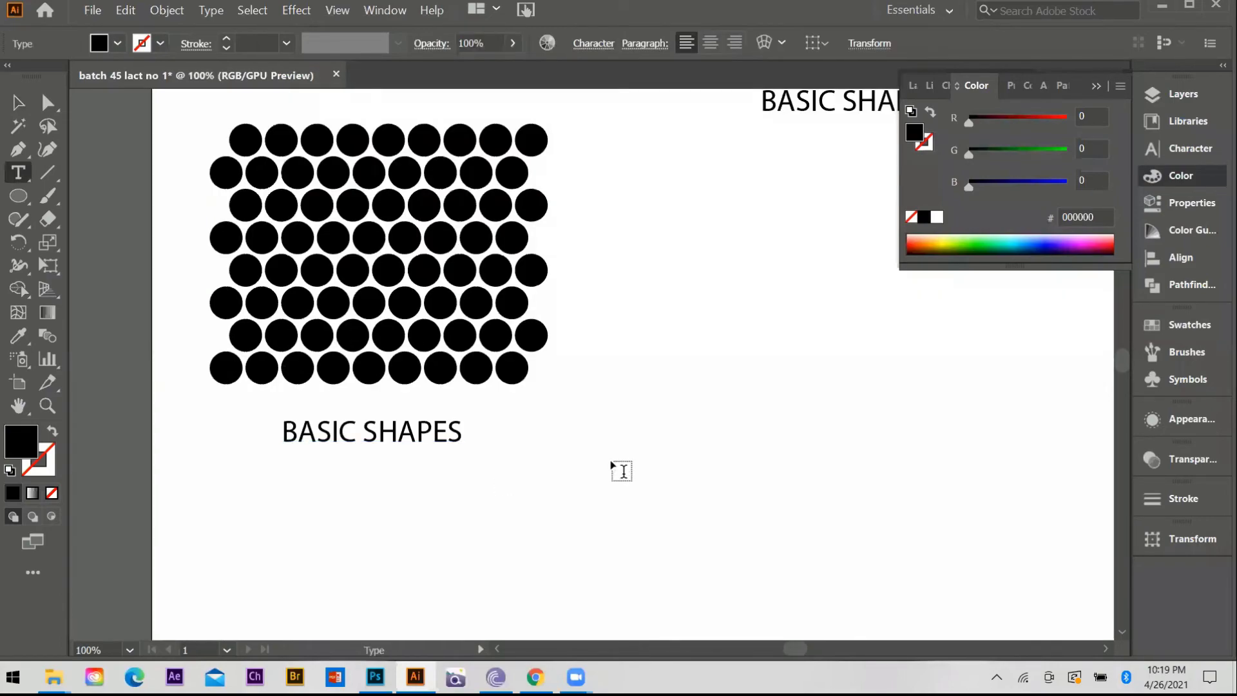
triple_click(372, 431)
type("PO")
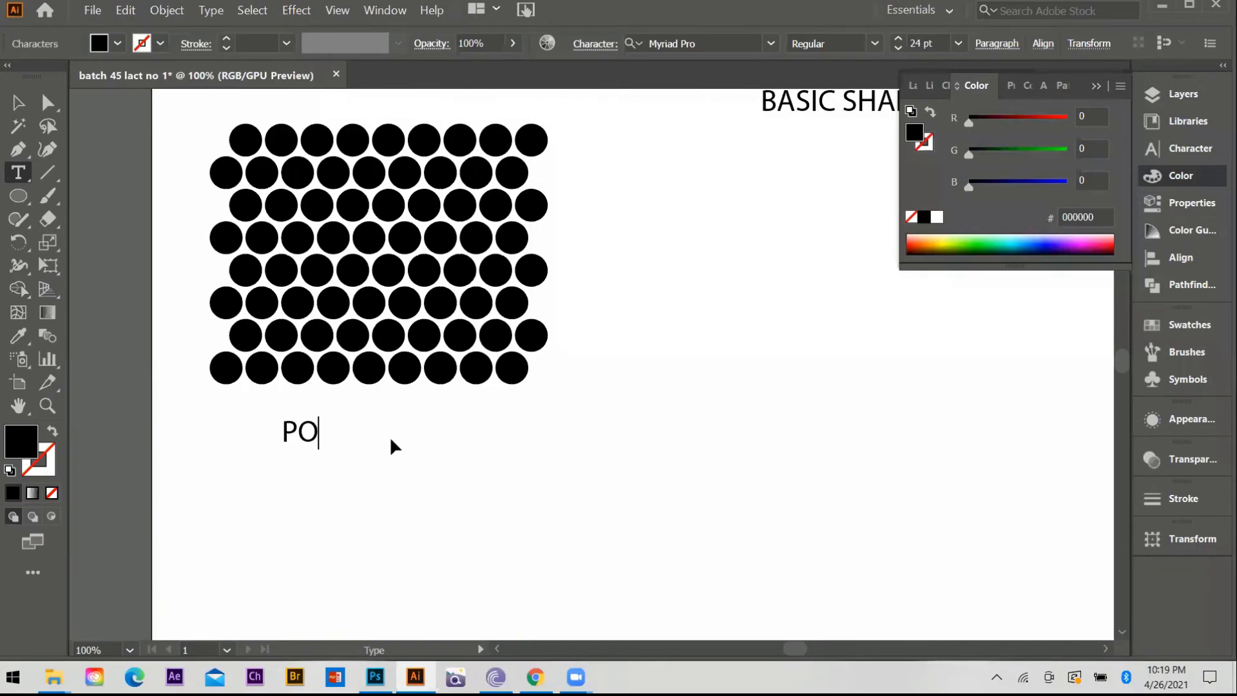
type("LKA DOTS")
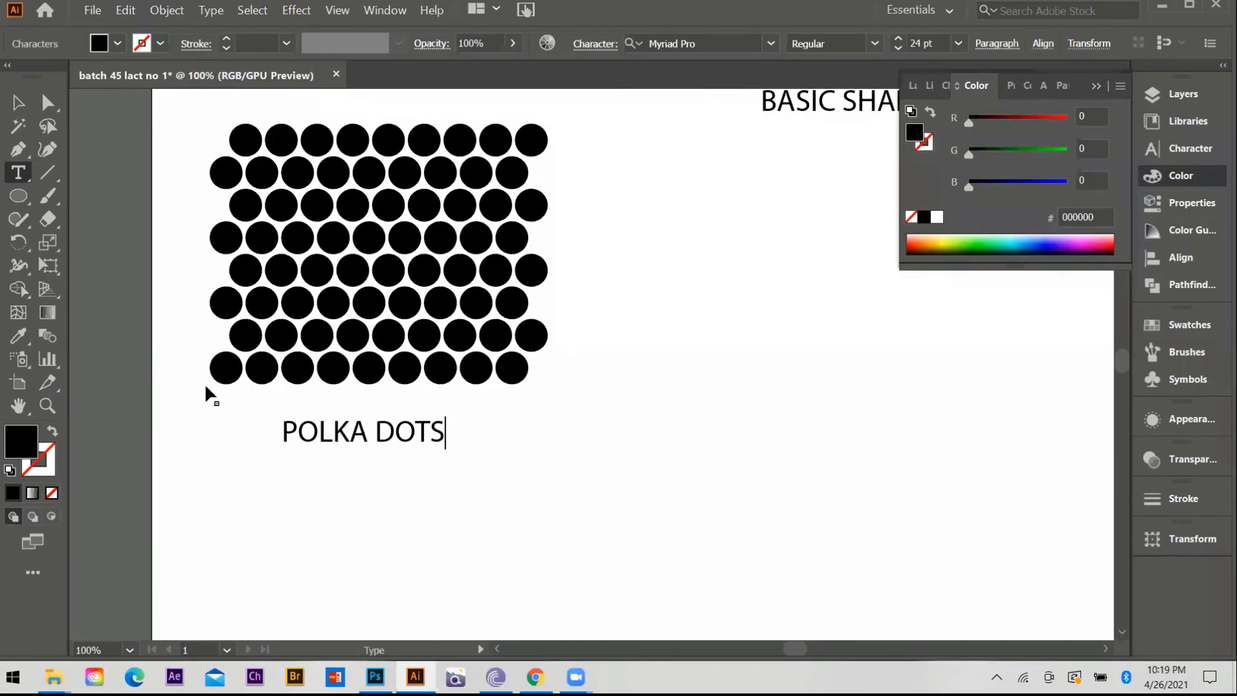
left_click(18, 102)
left_click(551, 374)
Delete seven scattered circles from the polka-dot pattern to leave irregular gaps.
scroll(393, 362, "down", 1)
scroll(413, 302, "up", 1)
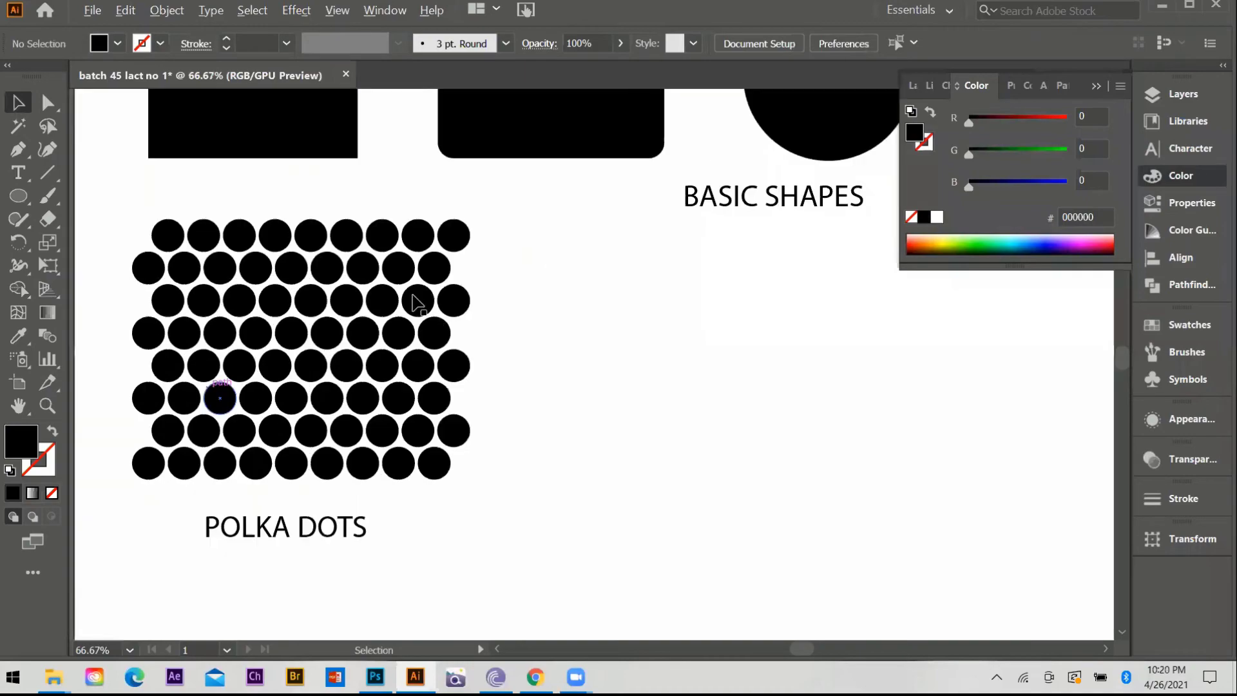
scroll(335, 216, "up", 2)
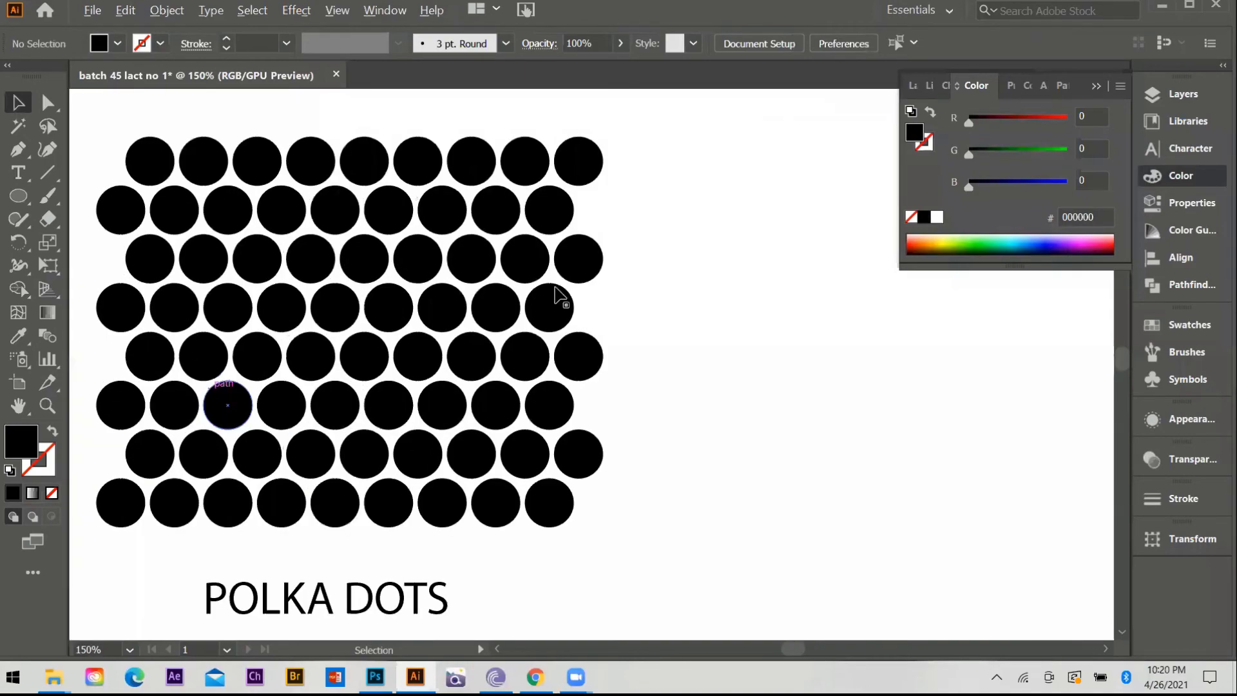
scroll(305, 173, "left", 2)
left_click(305, 173)
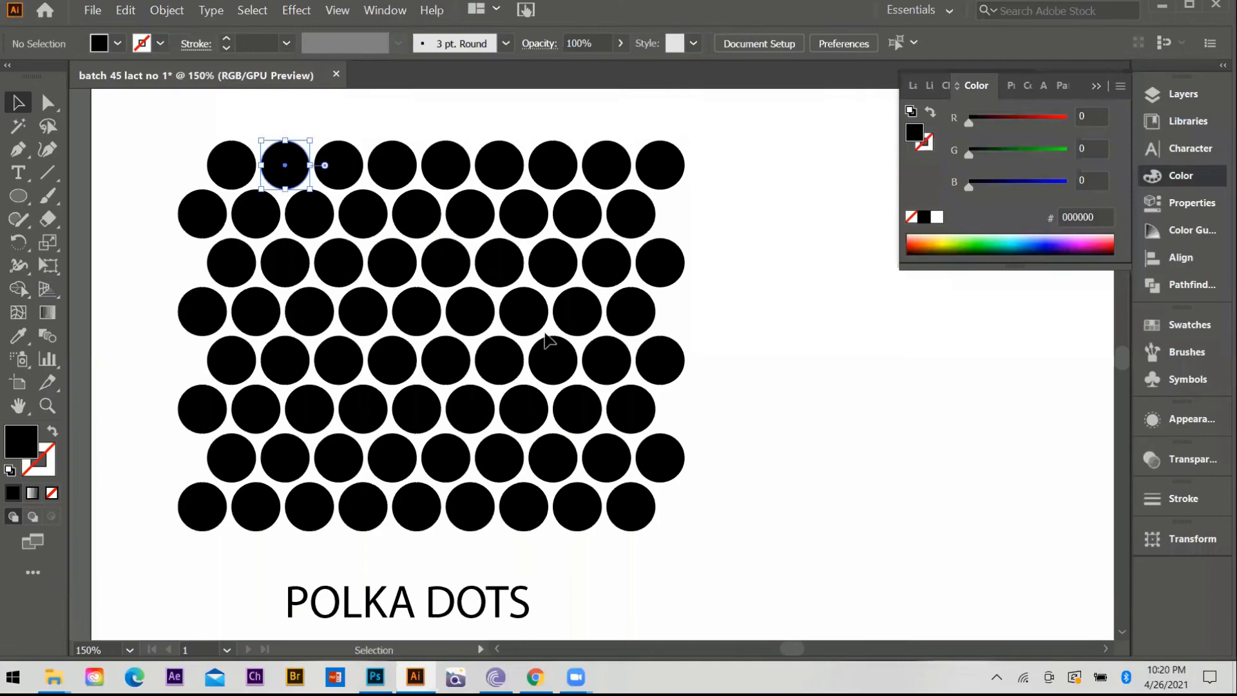
left_click(470, 213, "shift")
left_click(255, 311, "shift")
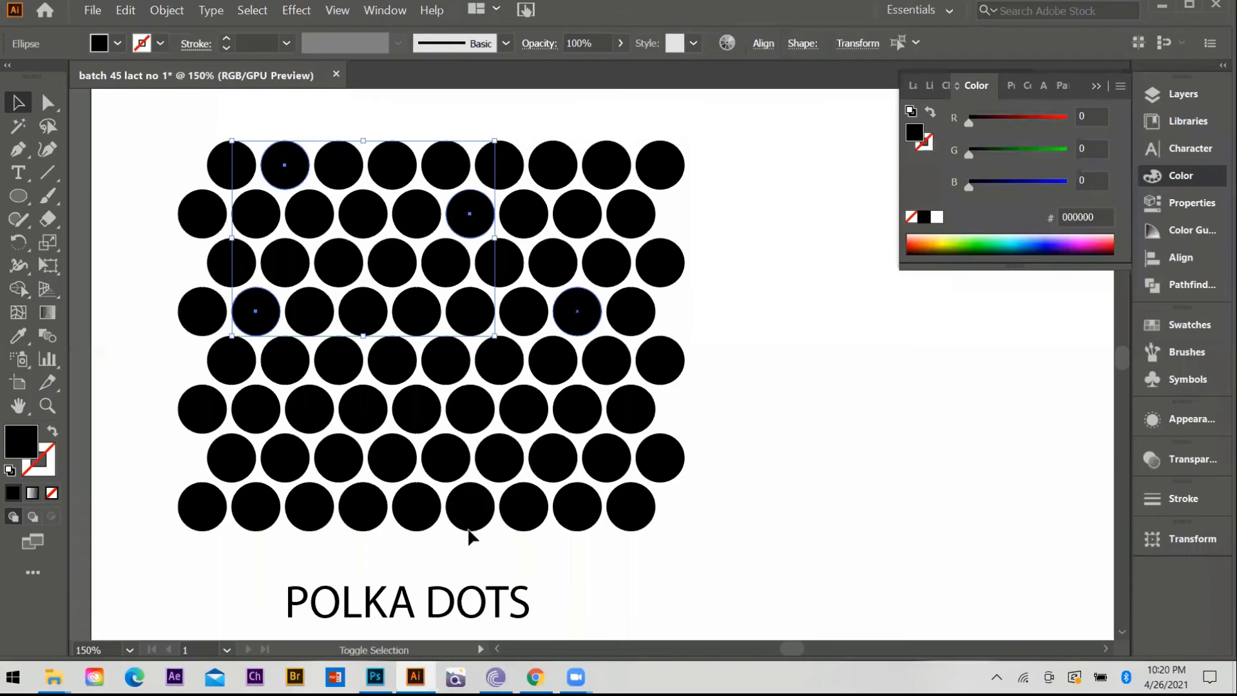
left_click(431, 501, "shift")
key("Delete")
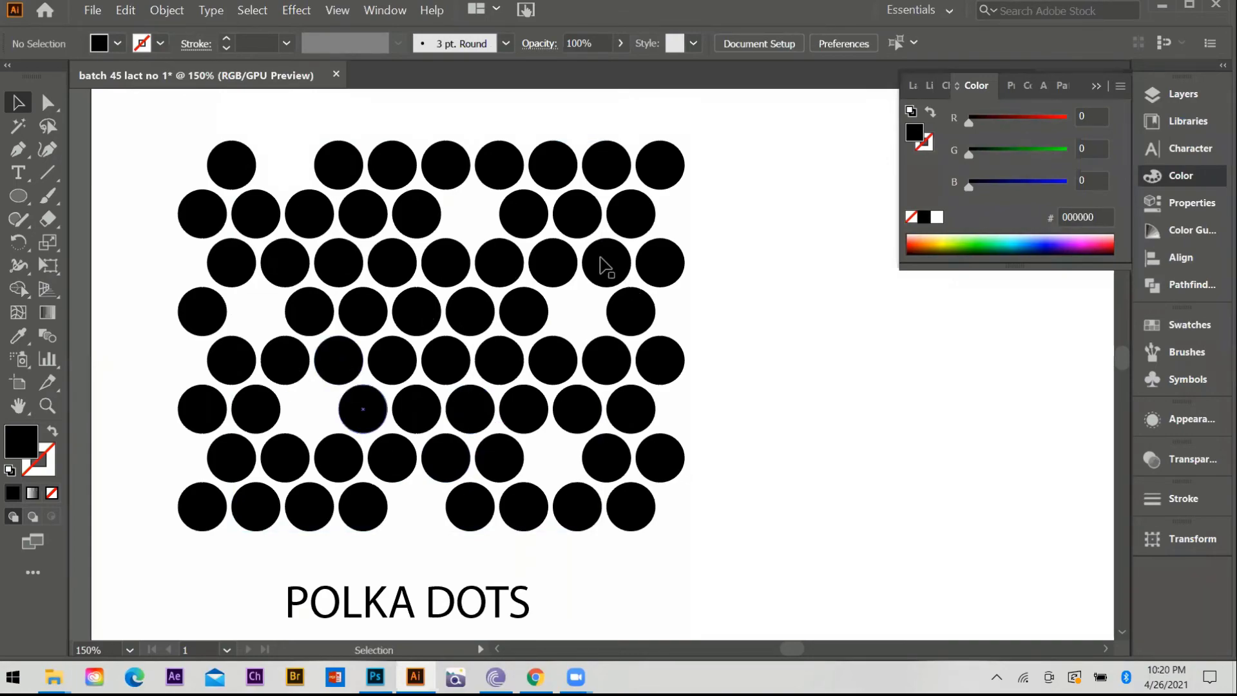
Fill eight scattered circles, one in each row of the polka-dot pattern, with dark gray 606060.
left_click(553, 173)
left_click(313, 222, "shift")
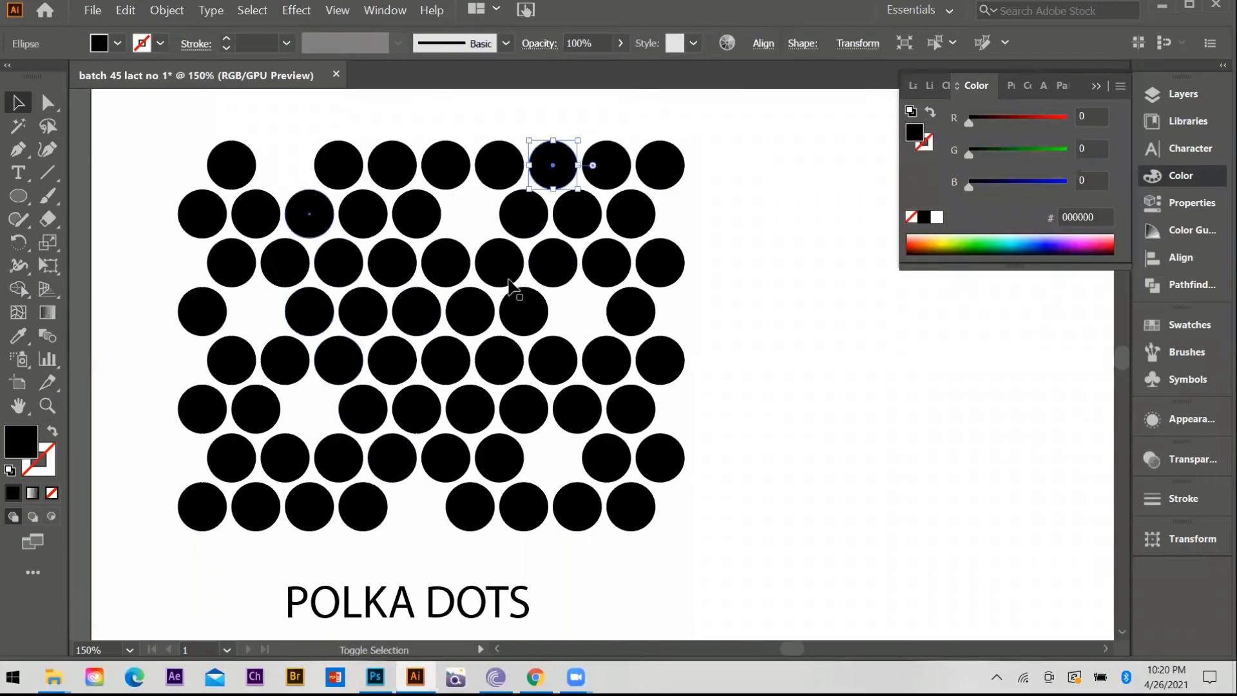
left_click(557, 281, "shift")
left_click(359, 316, "shift")
left_click(509, 381, "shift")
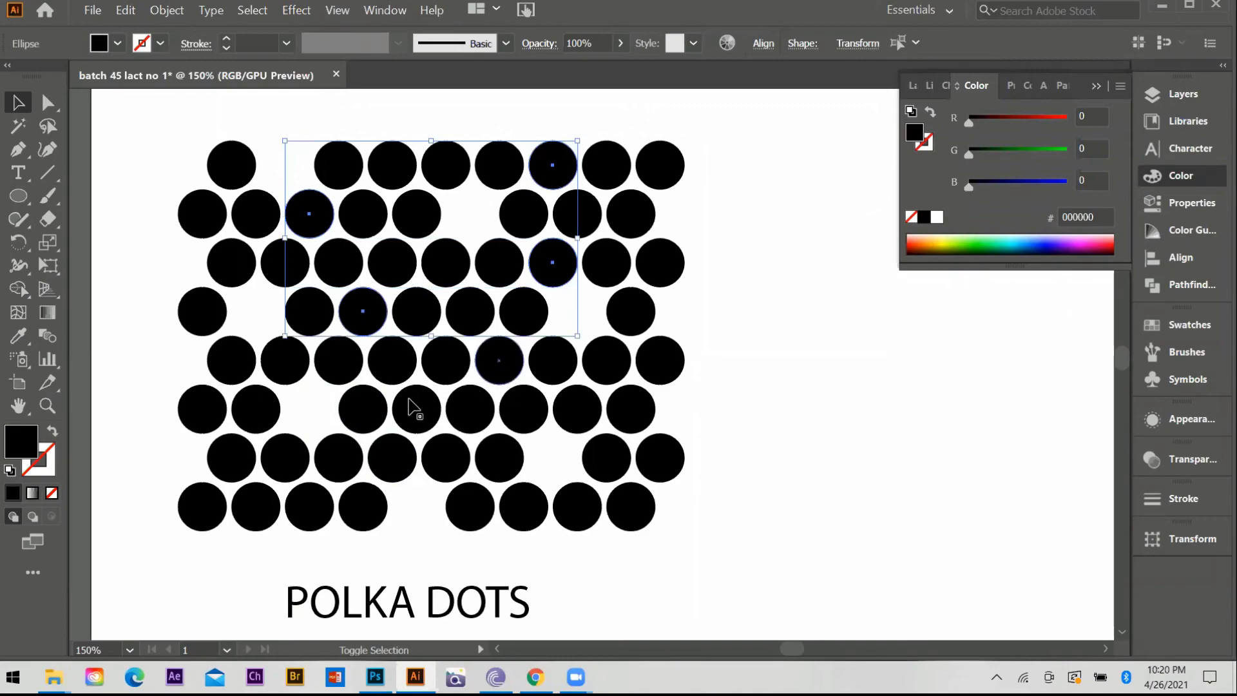
left_click(250, 417, "shift")
left_click(609, 466, "shift")
left_click(519, 511, "shift")
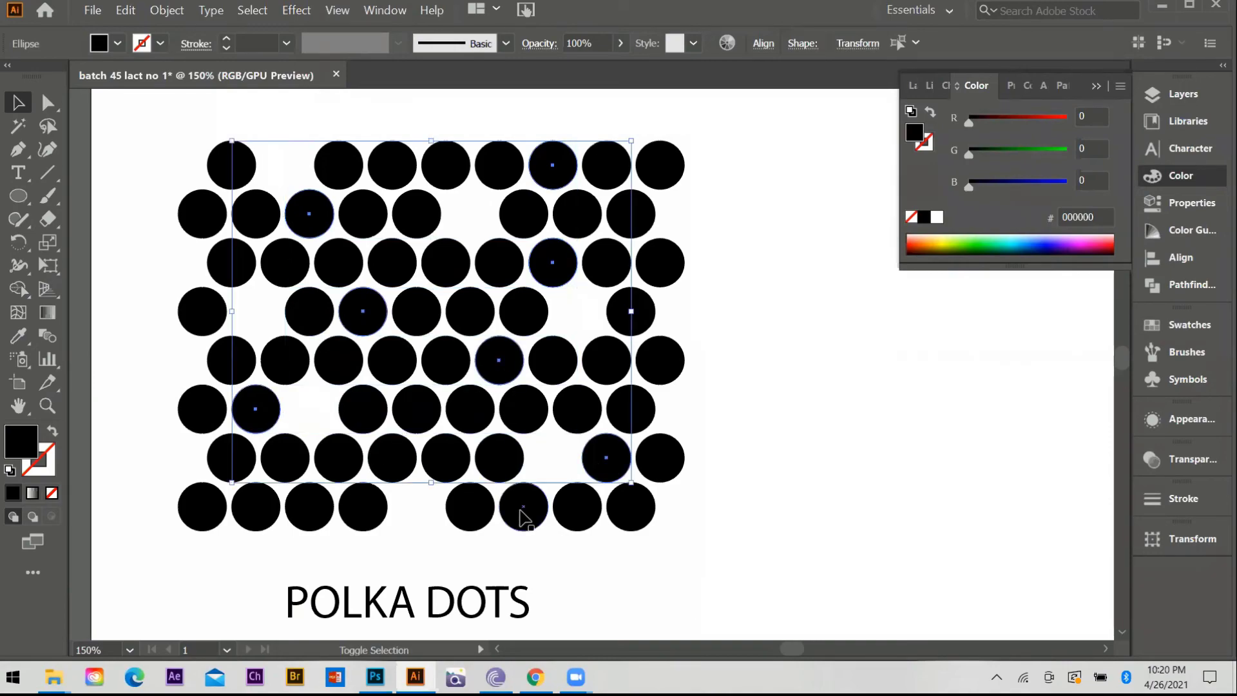
double_click(17, 449)
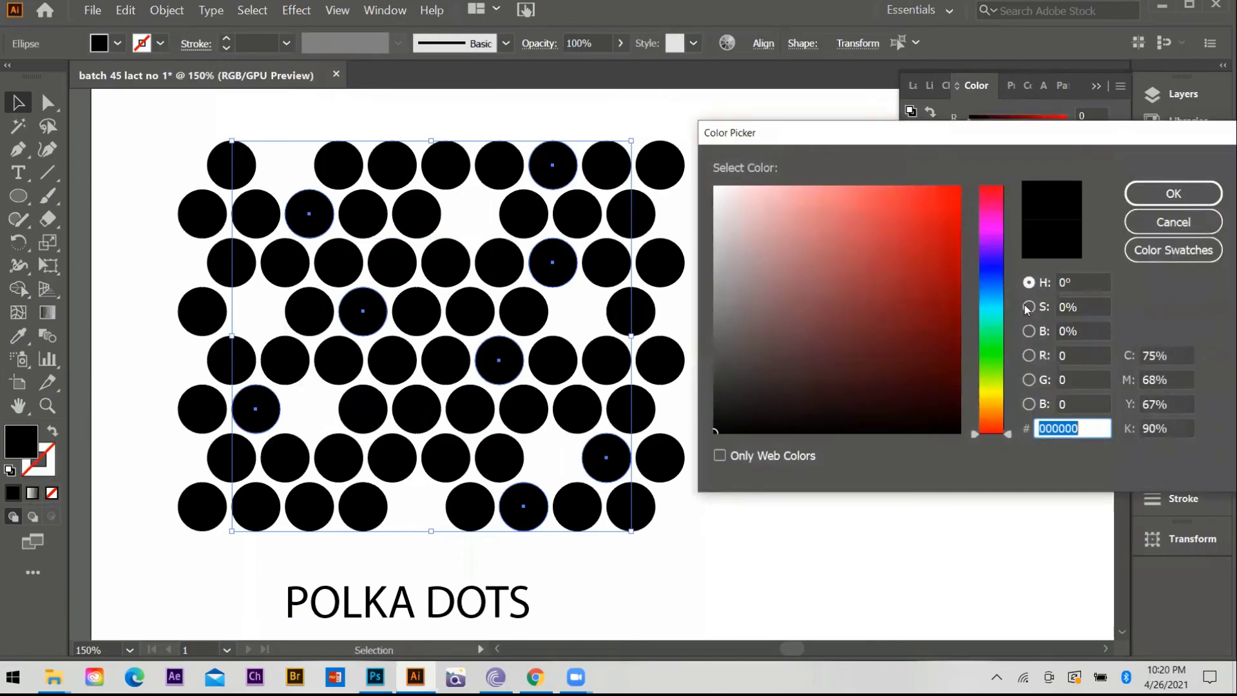
left_click(1029, 307)
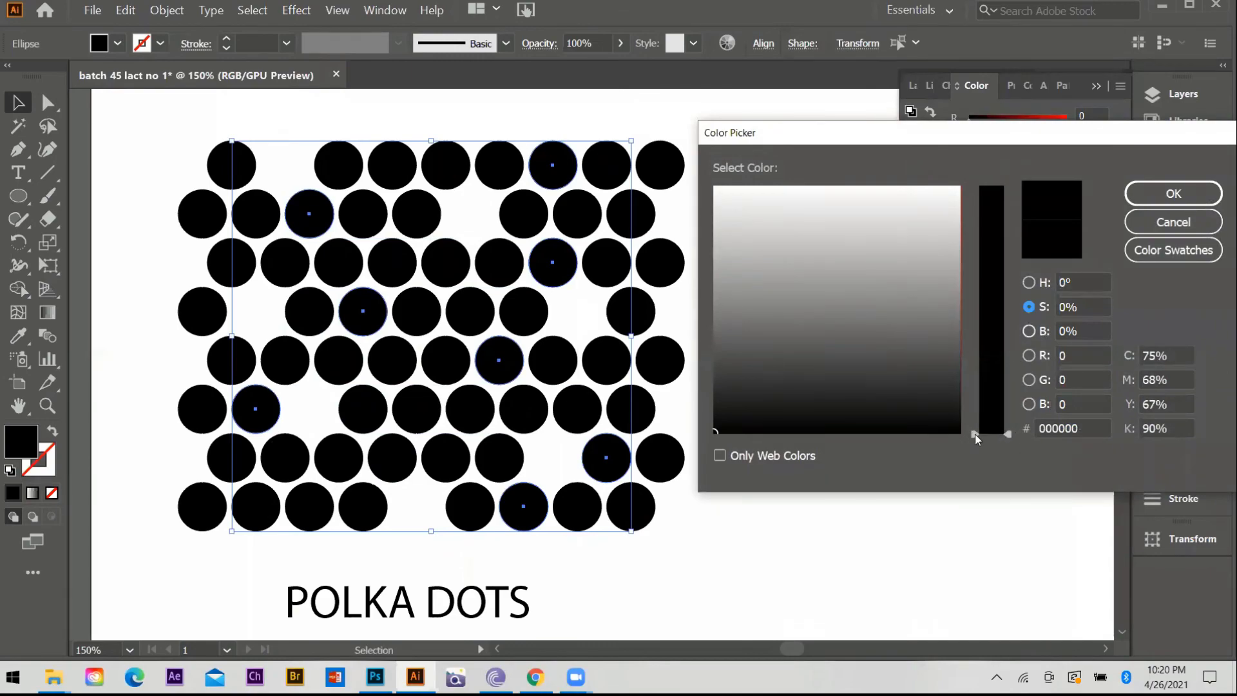
left_click_drag(976, 434, 983, 388)
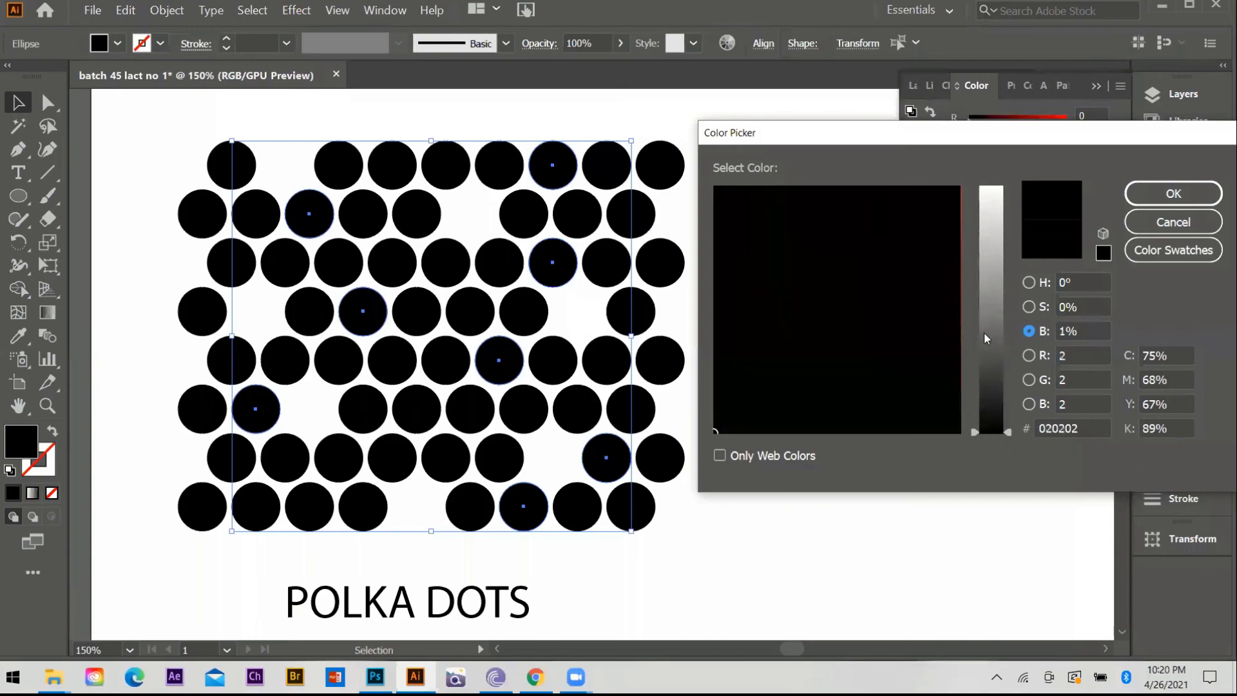
left_click_drag(986, 425, 987, 340)
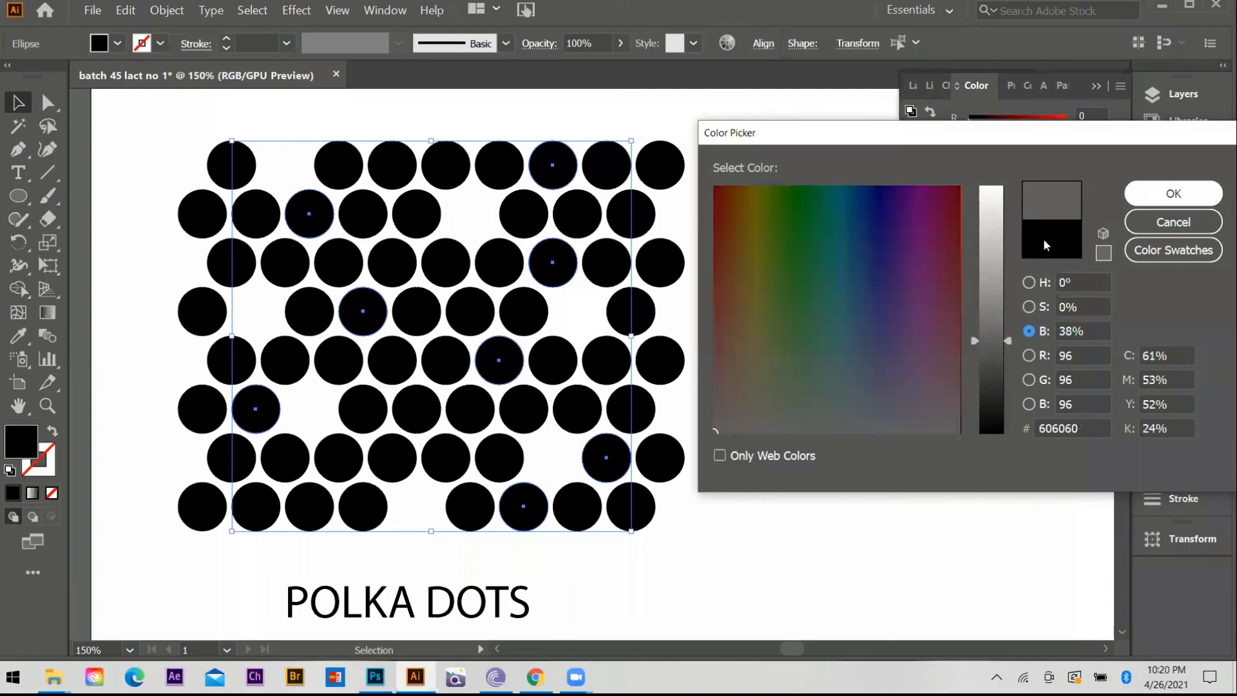
left_click(1150, 196)
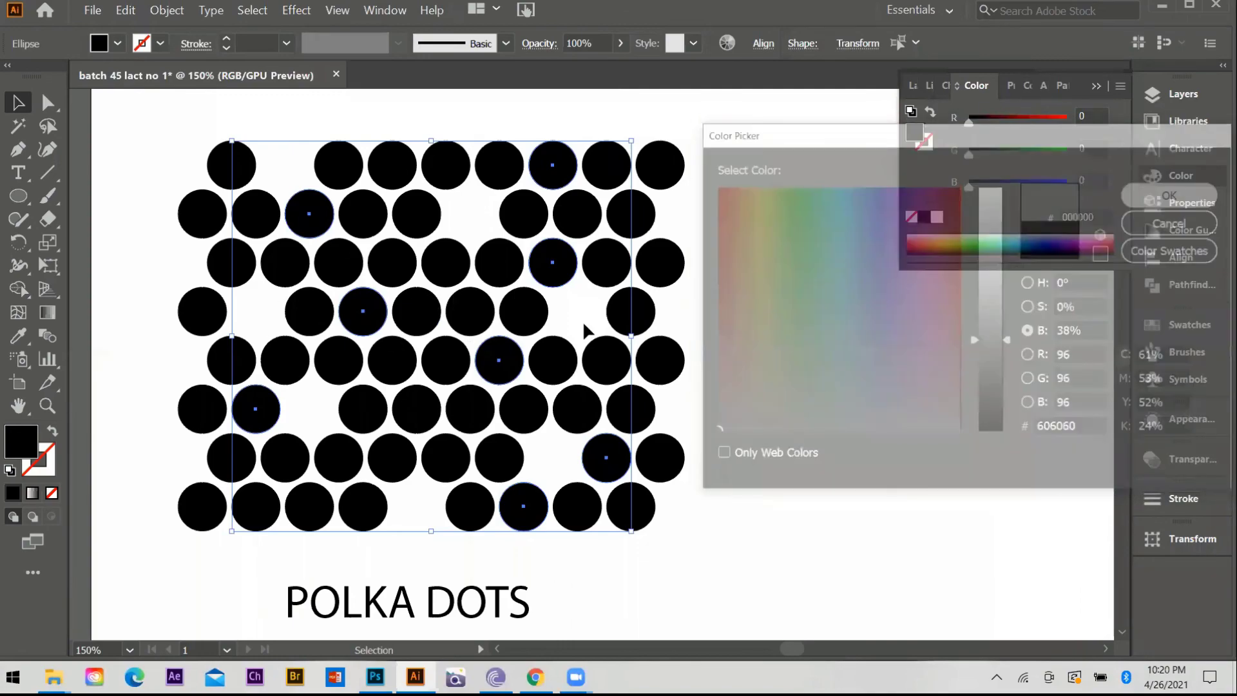
Fill five other scattered black circles in the polka-dot pattern with light gray AAAAAA.
left_click(507, 262)
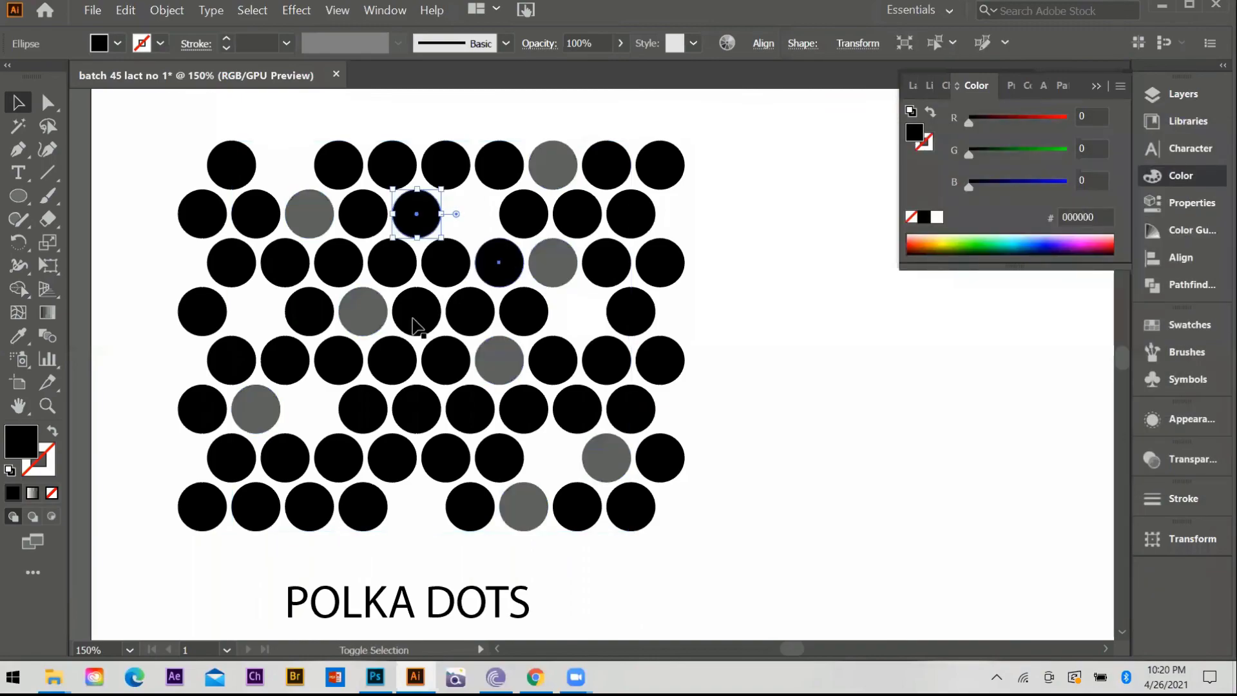
left_click(414, 211, "shift")
left_click(406, 361, "shift")
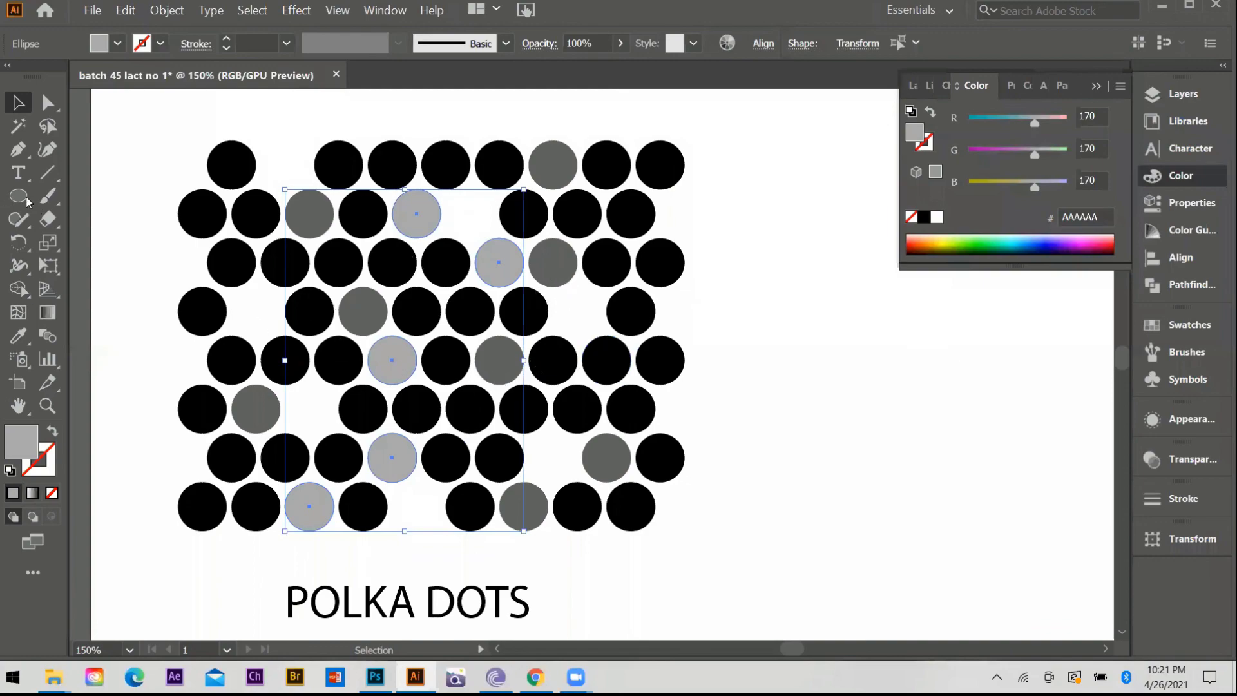
left_click(105, 203)
Draw a light gray square from its center, beside the polka-dot pattern and beneath the "BASIC SHAPES" label.
key("ctrl+minus")
key("ctrl+minus")
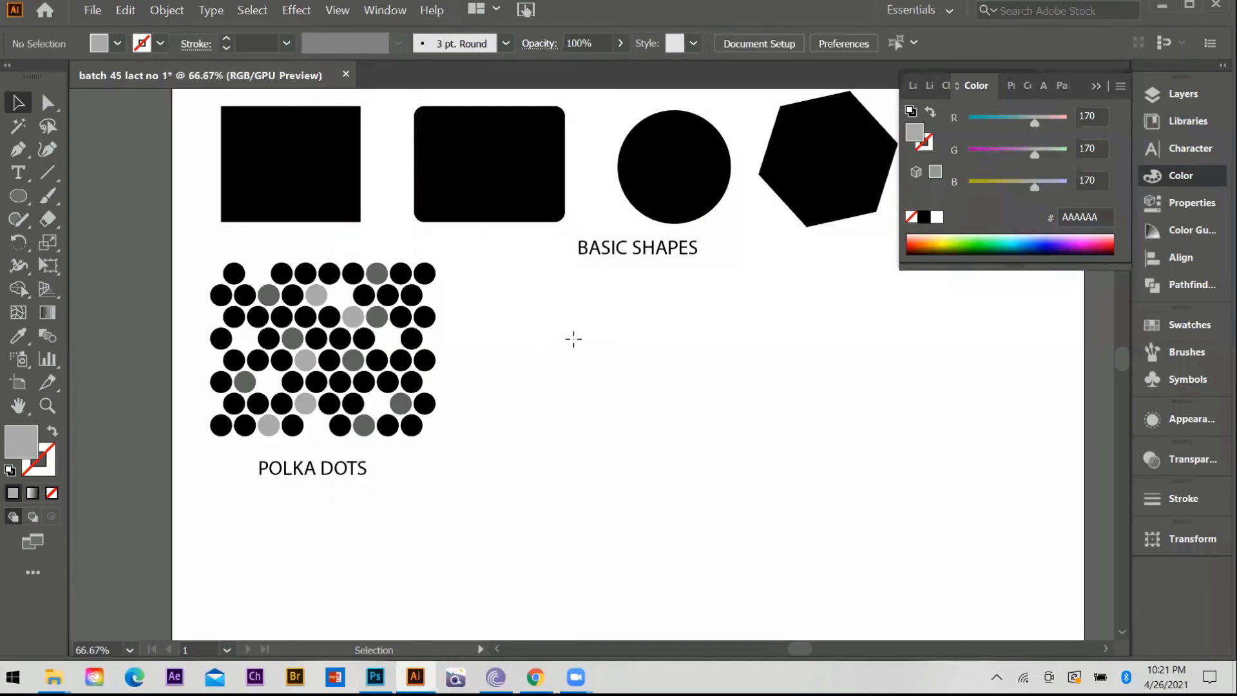
right_click(18, 196)
left_click(122, 196)
left_click_drag(530, 295, 631, 382)
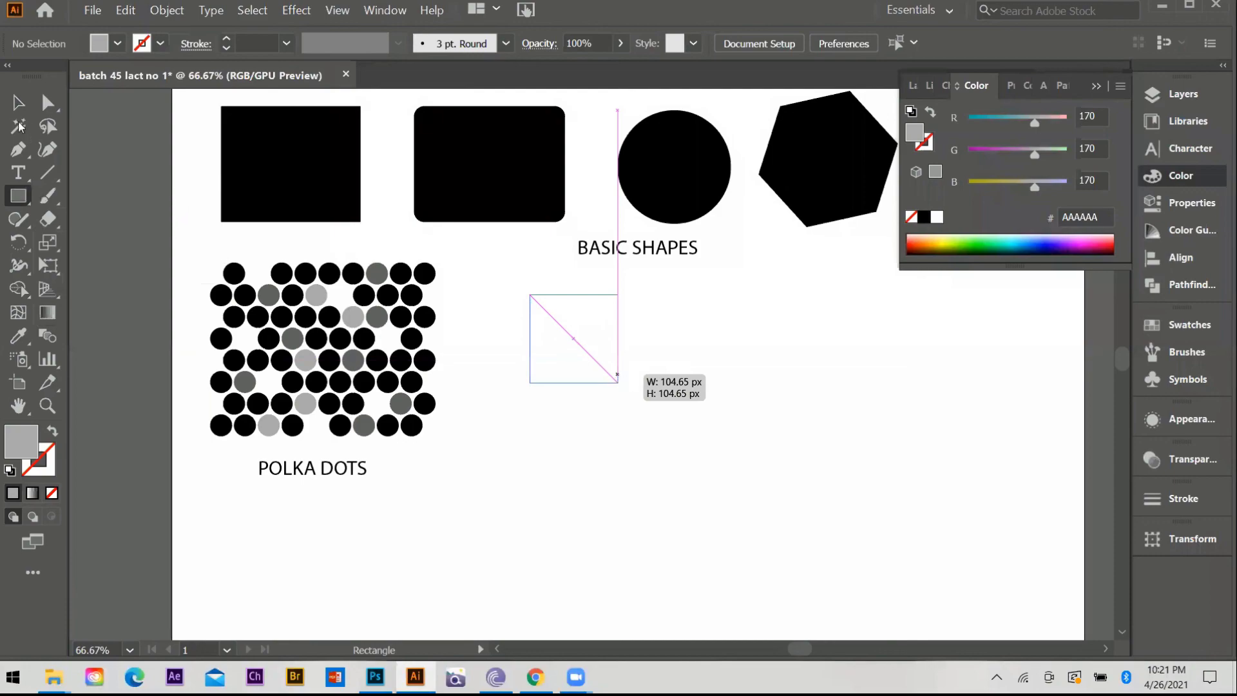
left_click_drag(618, 374, 634, 399)
key("v")
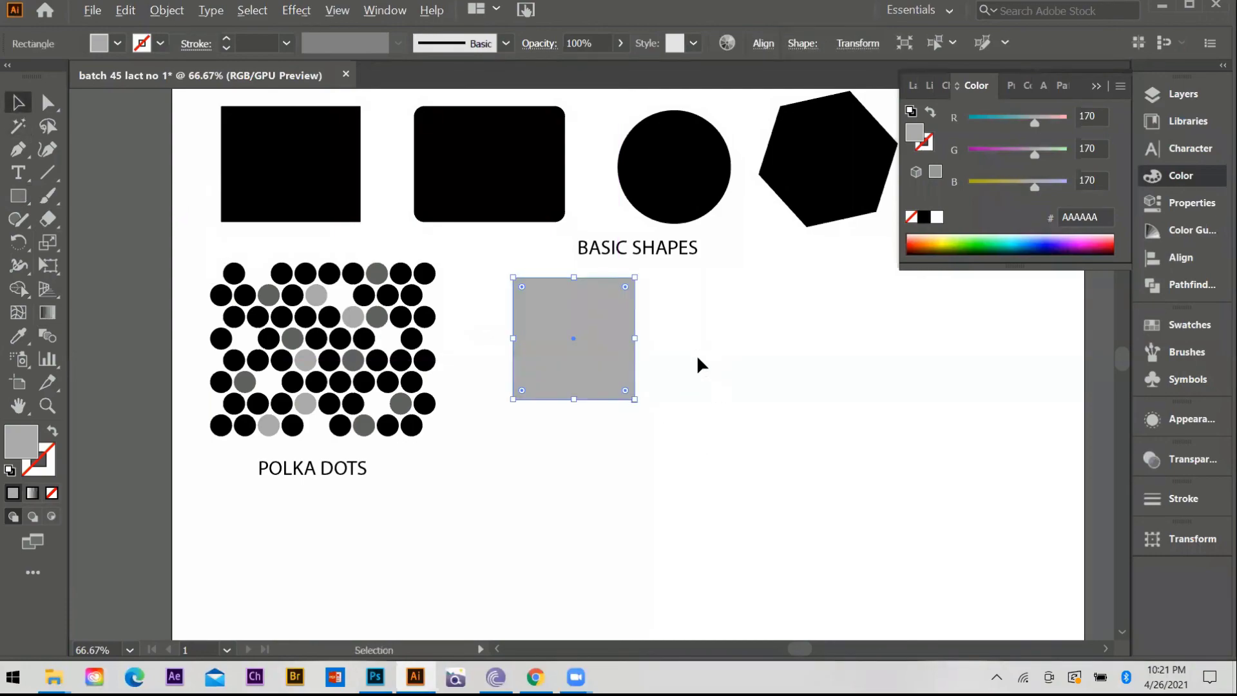
key("ctrl+plus")
key("ctrl+plus")
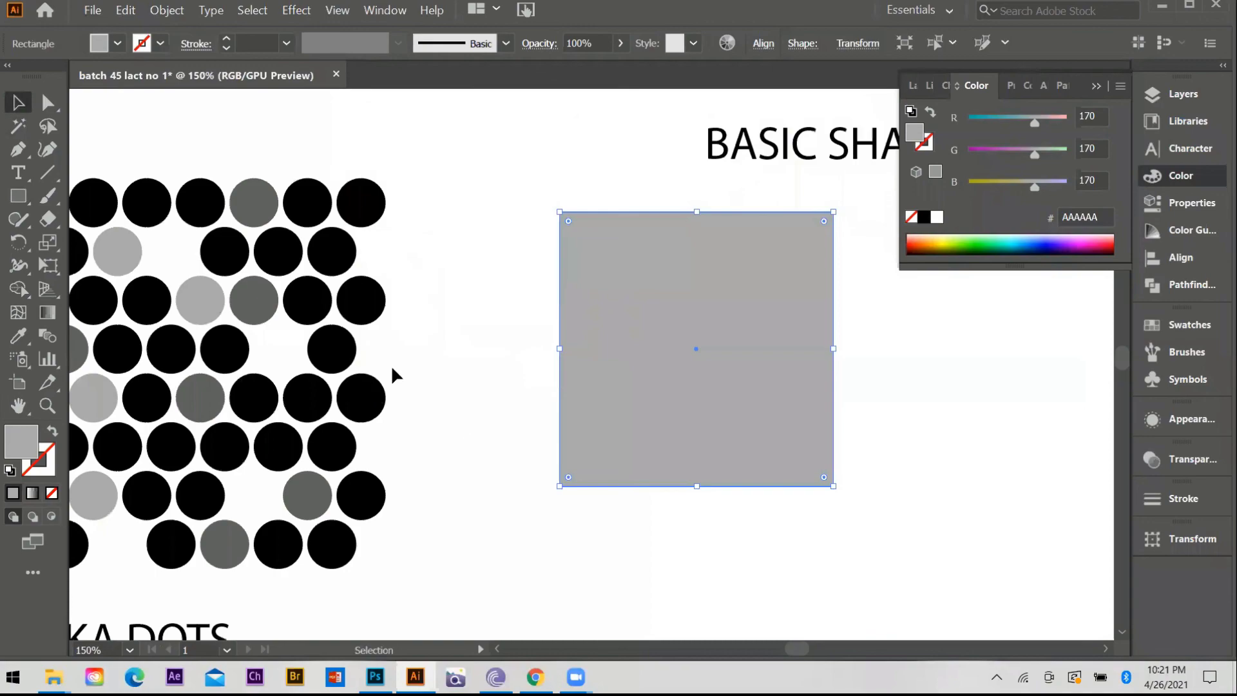